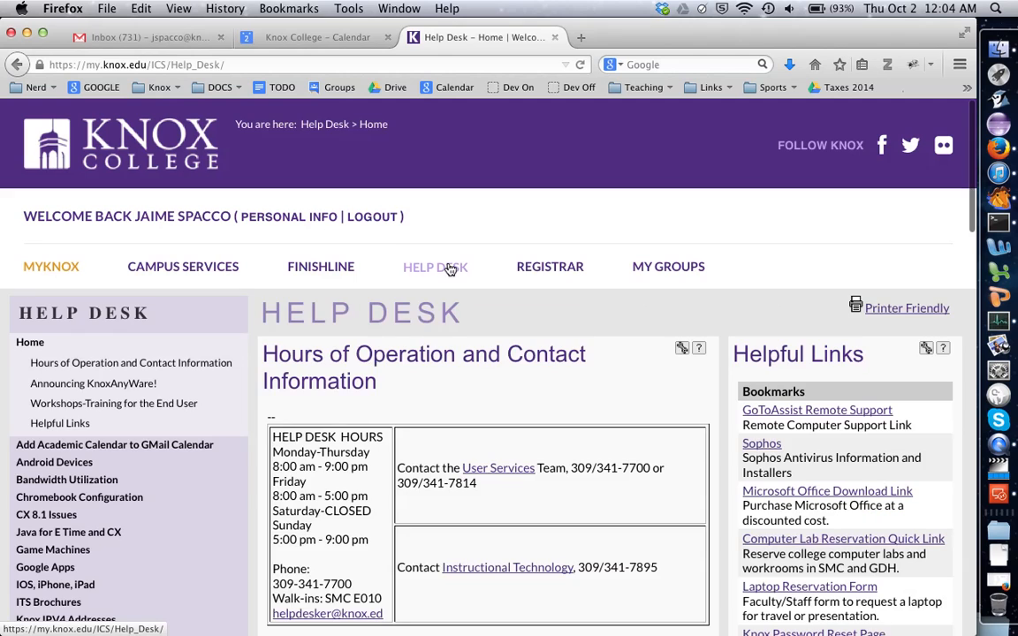
Open the KnoxAnyWare setup instructions for Apple computers from the Help Desk page and review the remote connection steps.
left_click(129, 389)
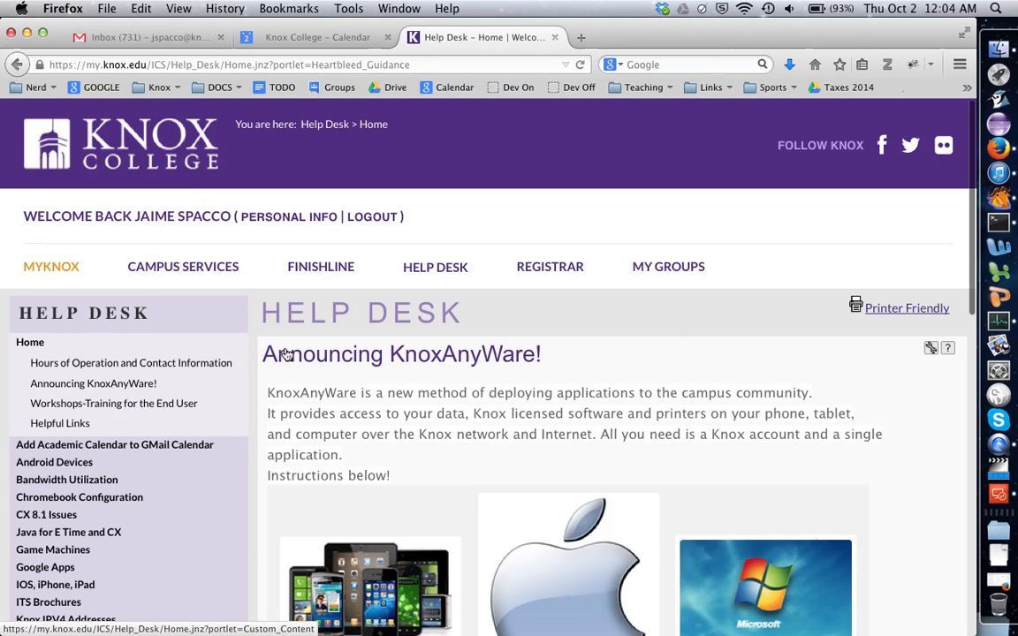
scroll(341, 353, "down", 3)
scroll(474, 513, "down", 2)
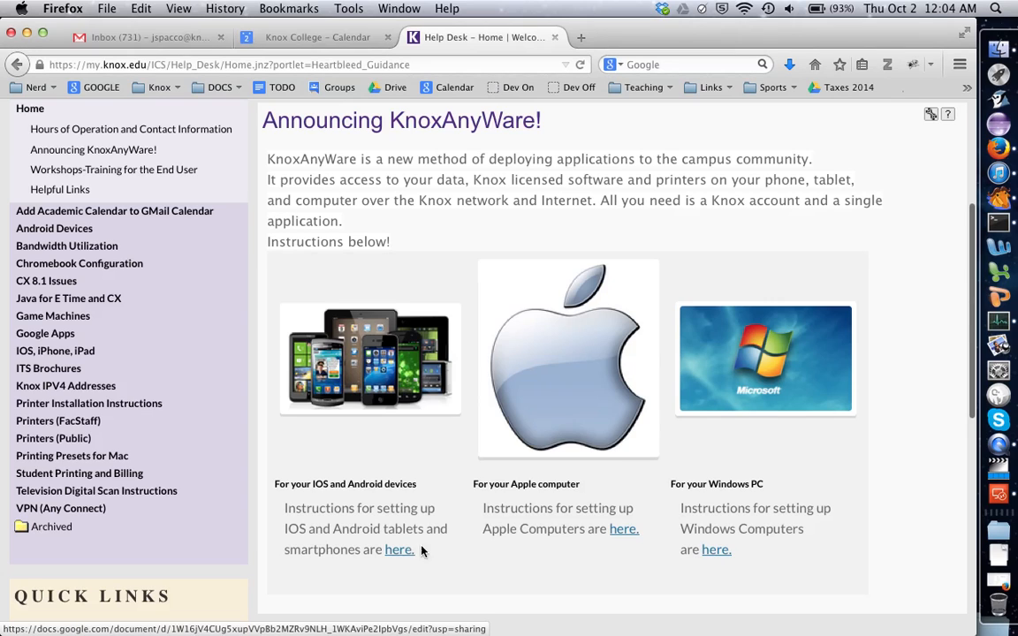
left_click(631, 529)
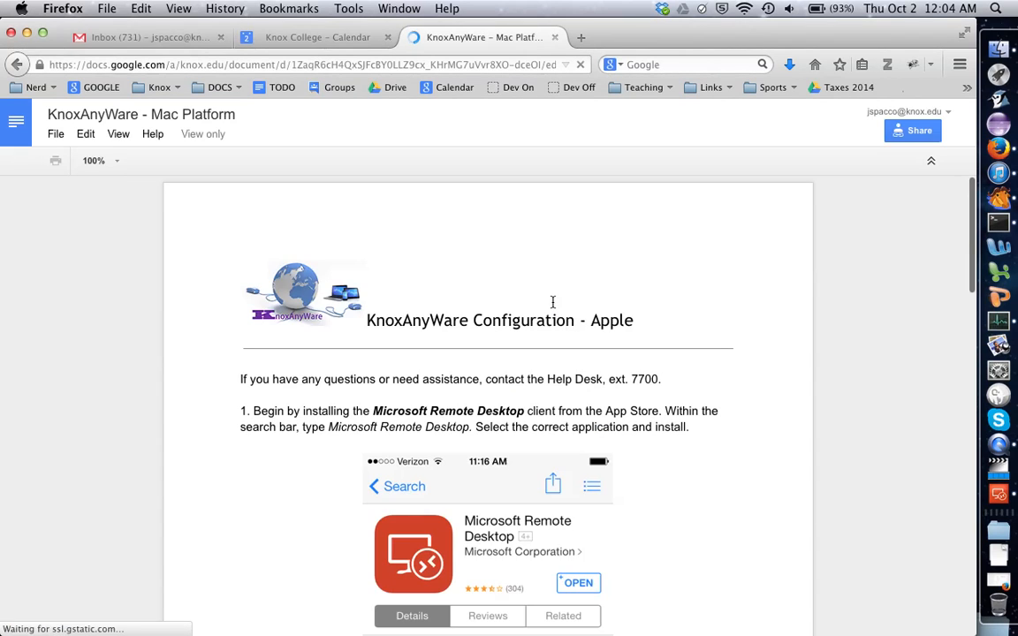
scroll(552, 302, "down", 7)
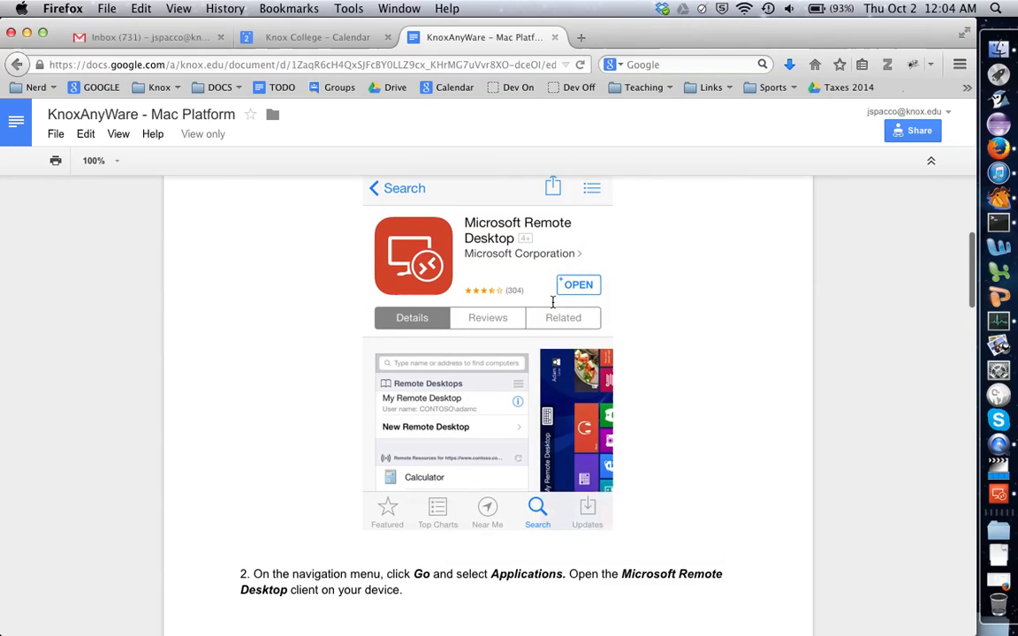
scroll(552, 303, "up", 3)
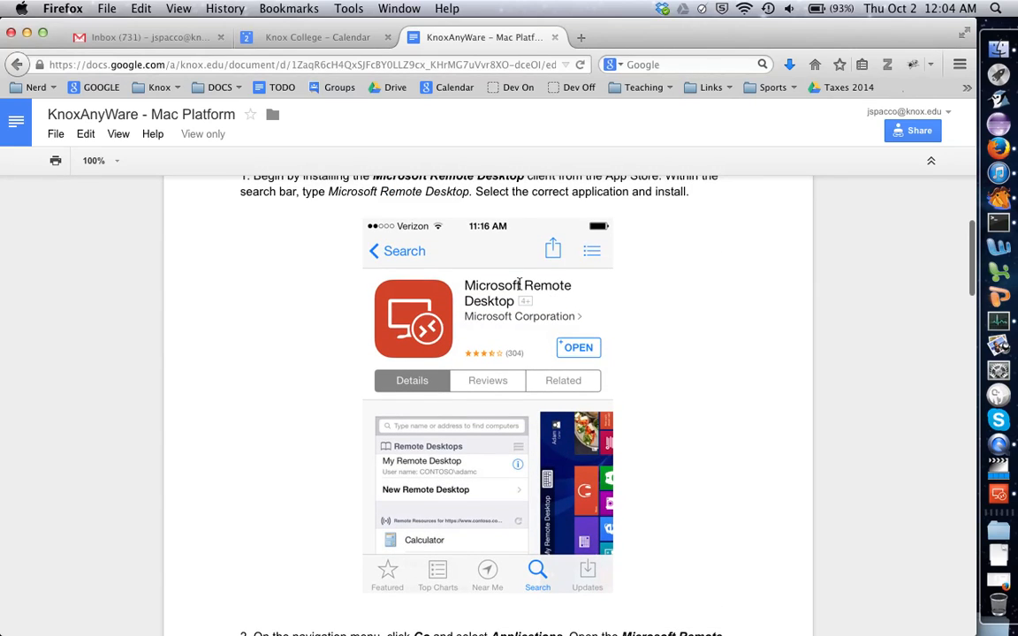
scroll(520, 283, "down", 14)
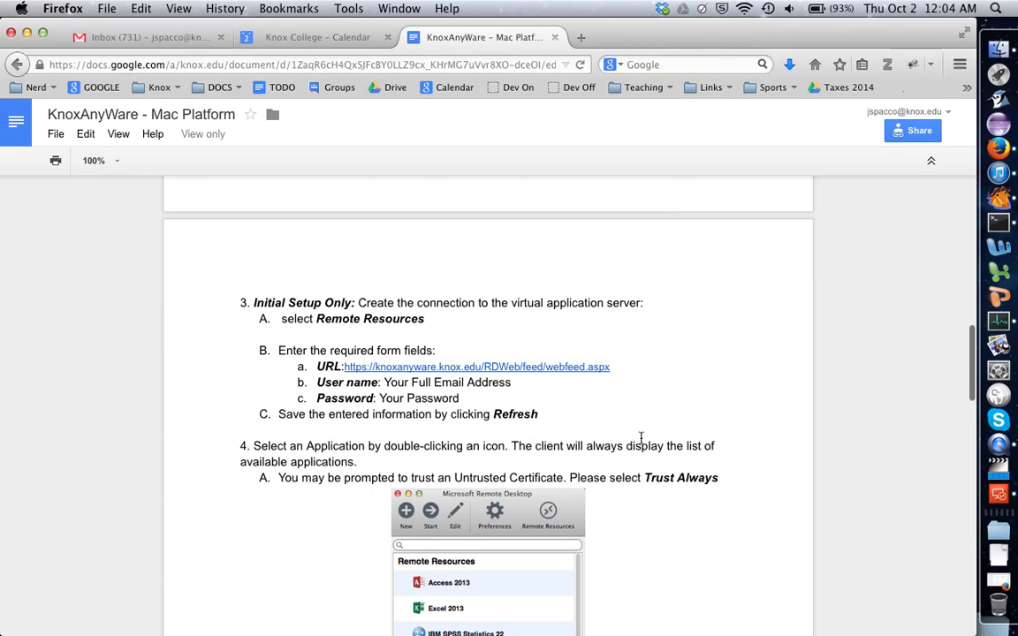
scroll(641, 437, "down", 3)
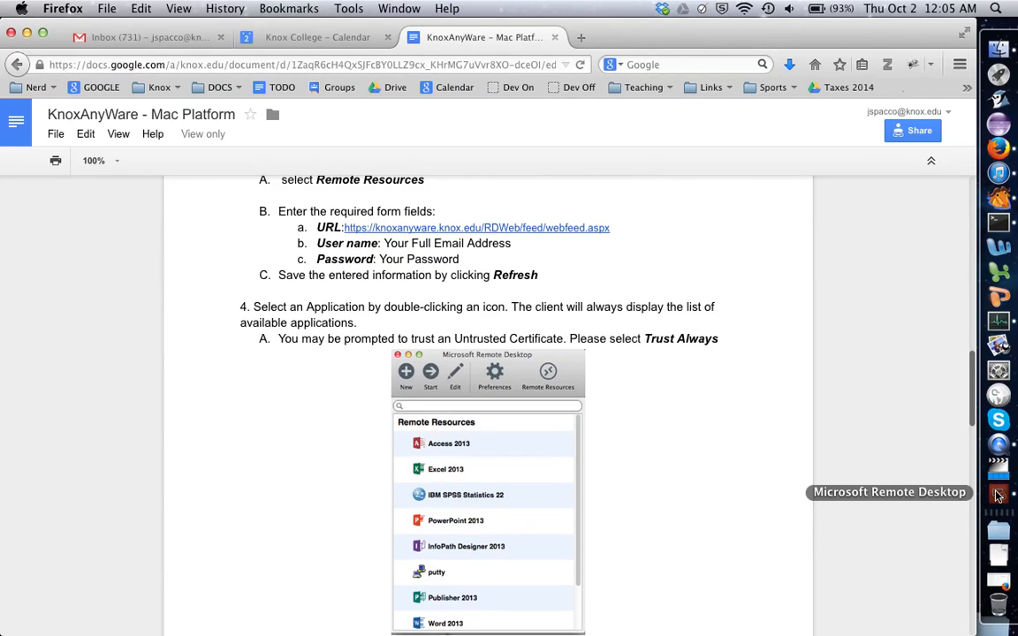
Switch to Microsoft Remote Desktop and launch ChemDraw Pro 14.0 from the remote resources.
left_click(998, 495)
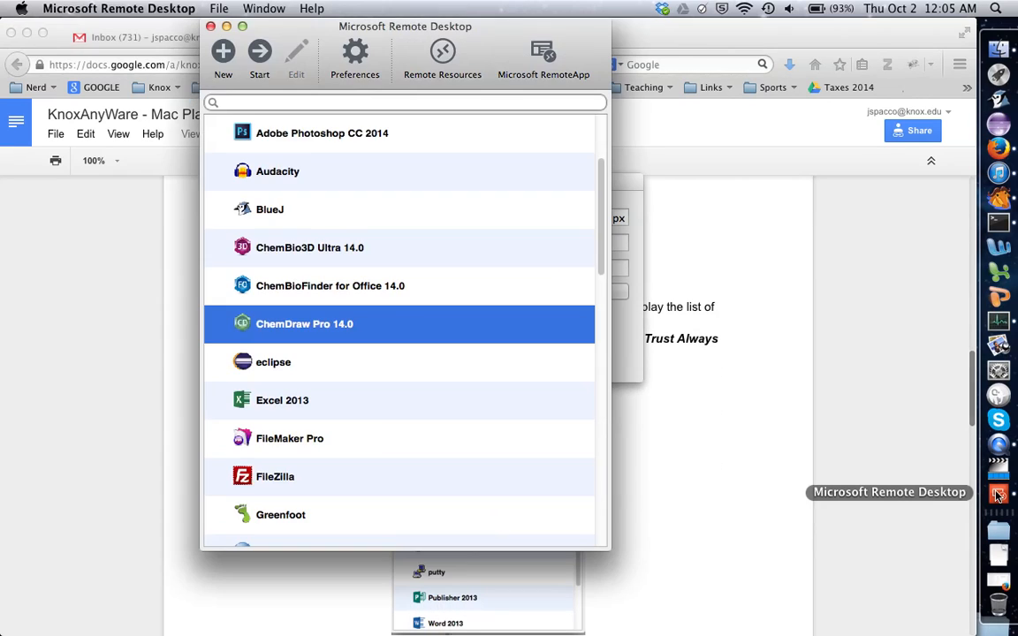
double_click(320, 341)
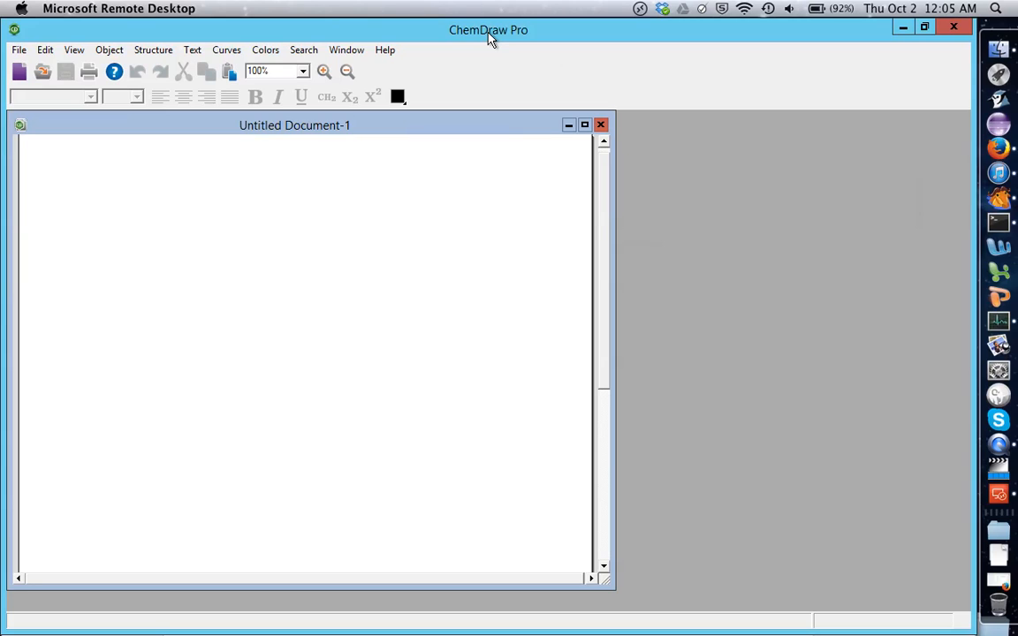
Show the main toolbar and move the Tools palette into the empty area beside the untitled document.
left_click(343, 52)
left_click(300, 51)
left_click(74, 51)
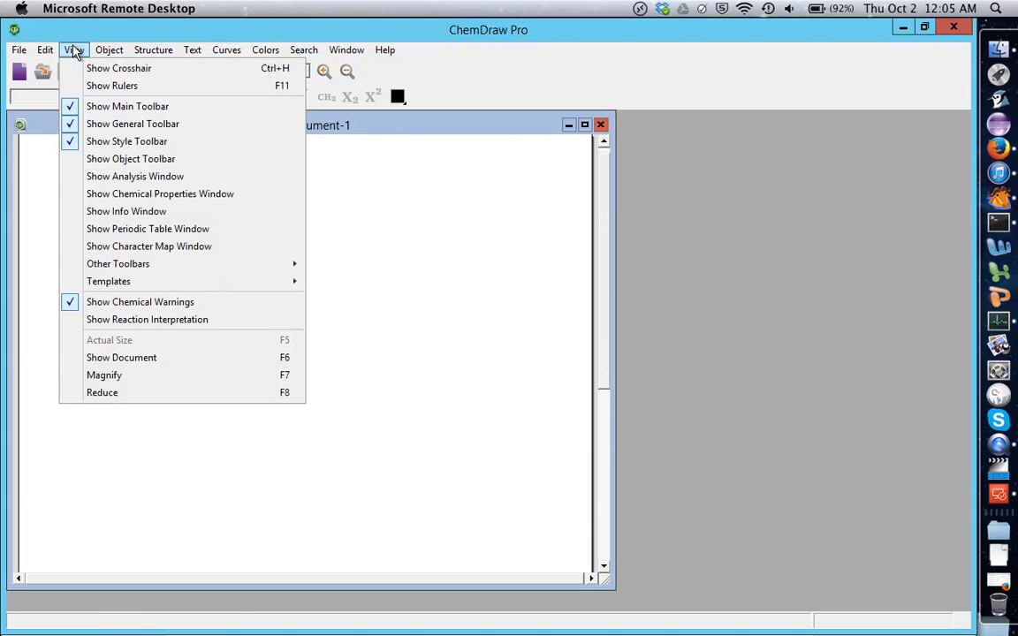
left_click(99, 106)
left_click(74, 51)
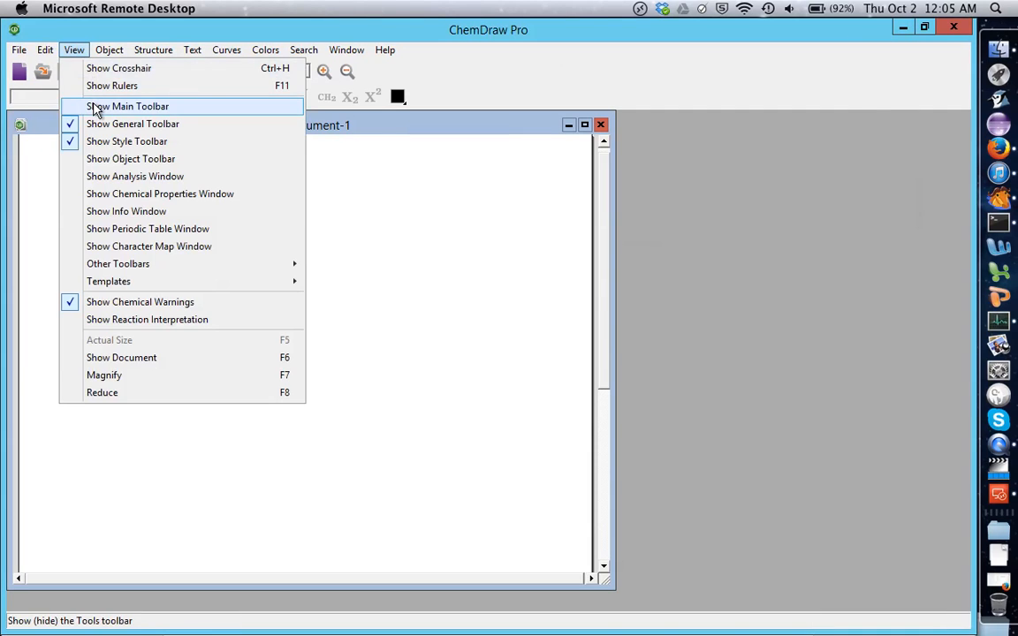
left_click(95, 107)
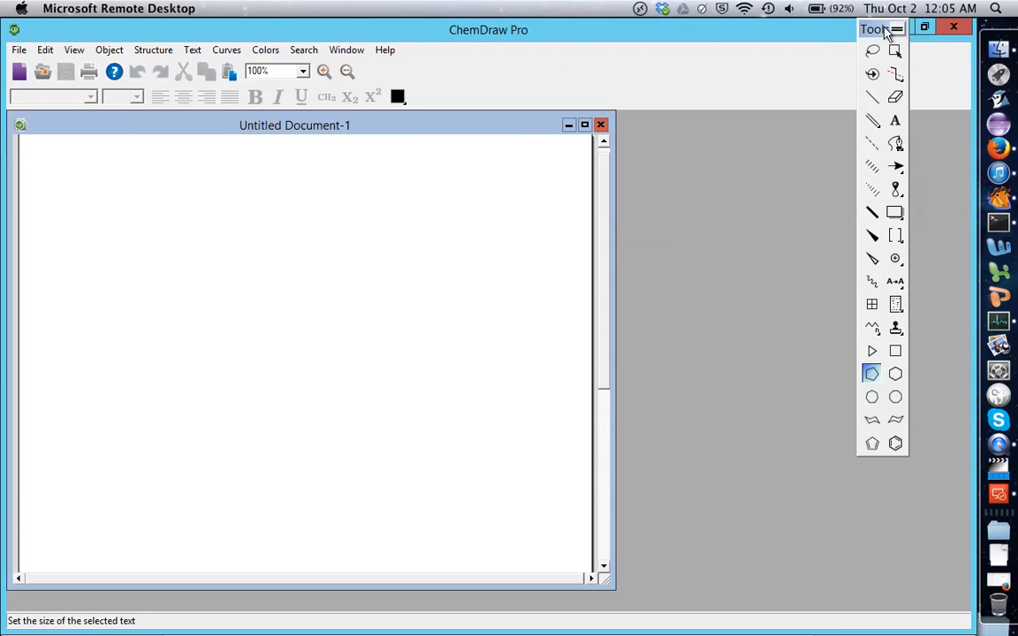
left_click_drag(876, 29, 700, 166)
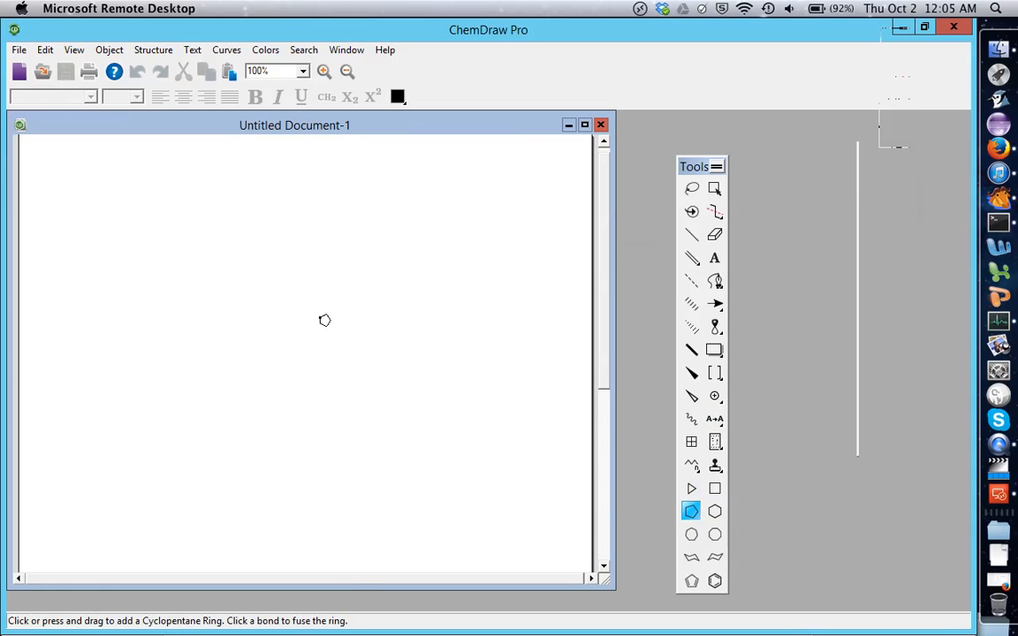
Place a cyclopentane ring in the document, redisplay the main toolbar, and place a cyclohexane ring to the right of the first ring.
left_click(213, 283)
left_click(215, 284)
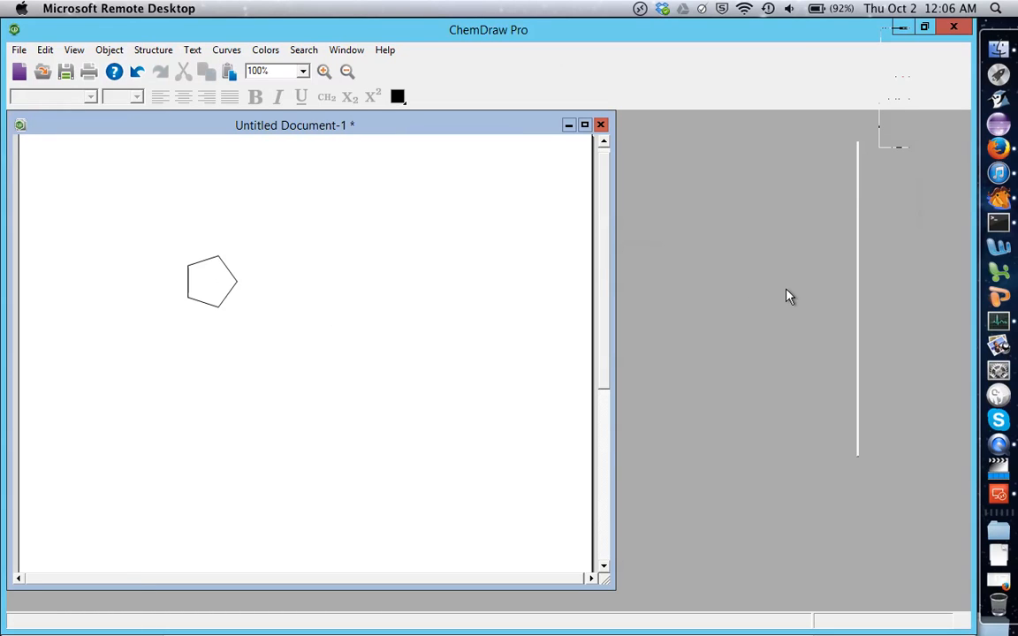
left_click(71, 51)
left_click(103, 109)
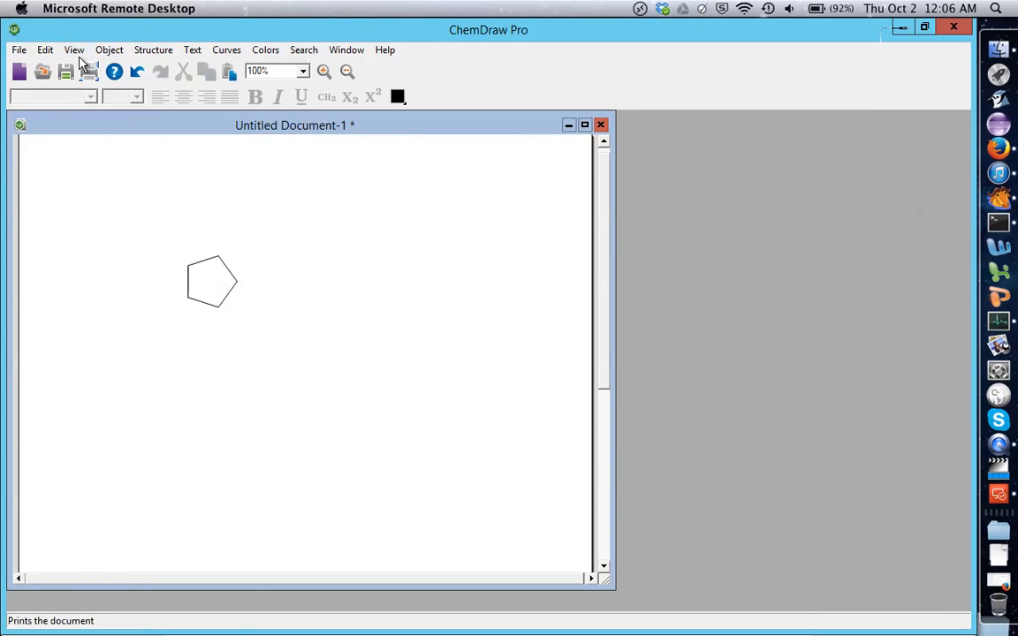
left_click(79, 53)
left_click(99, 107)
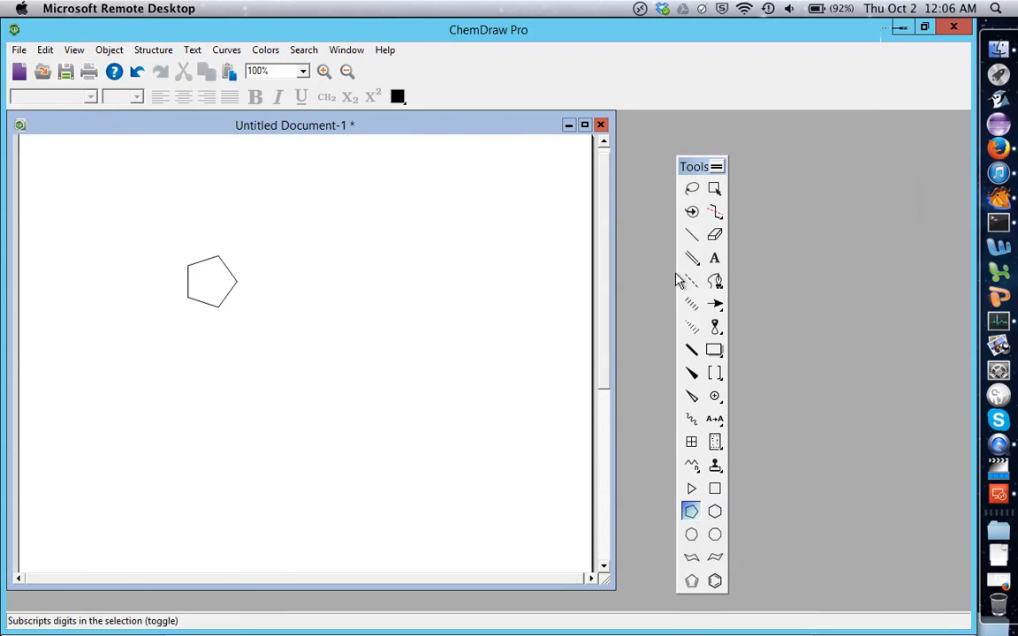
left_click(715, 511)
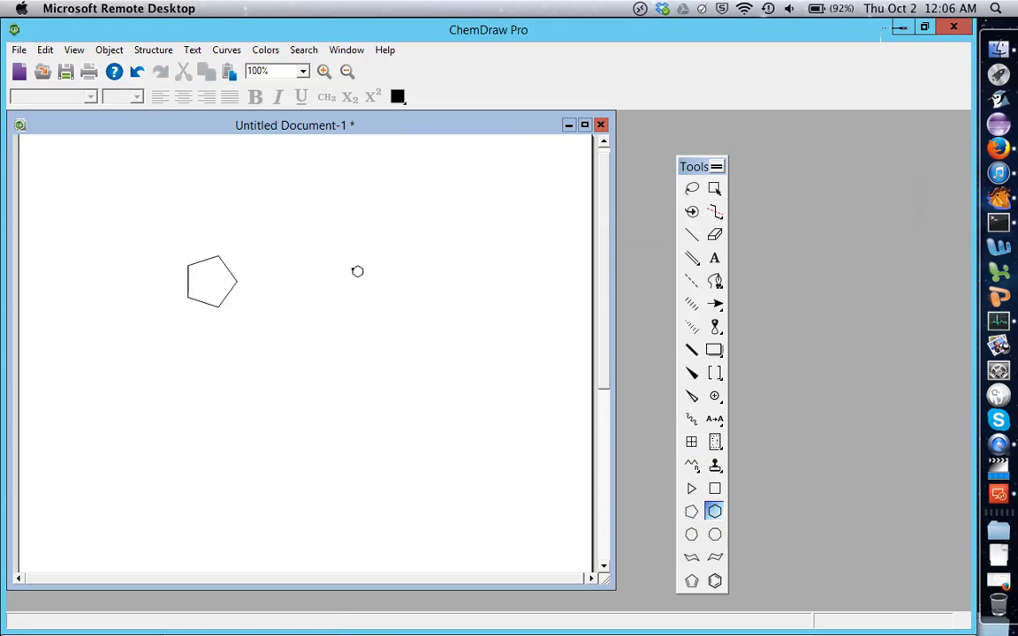
left_click(353, 269)
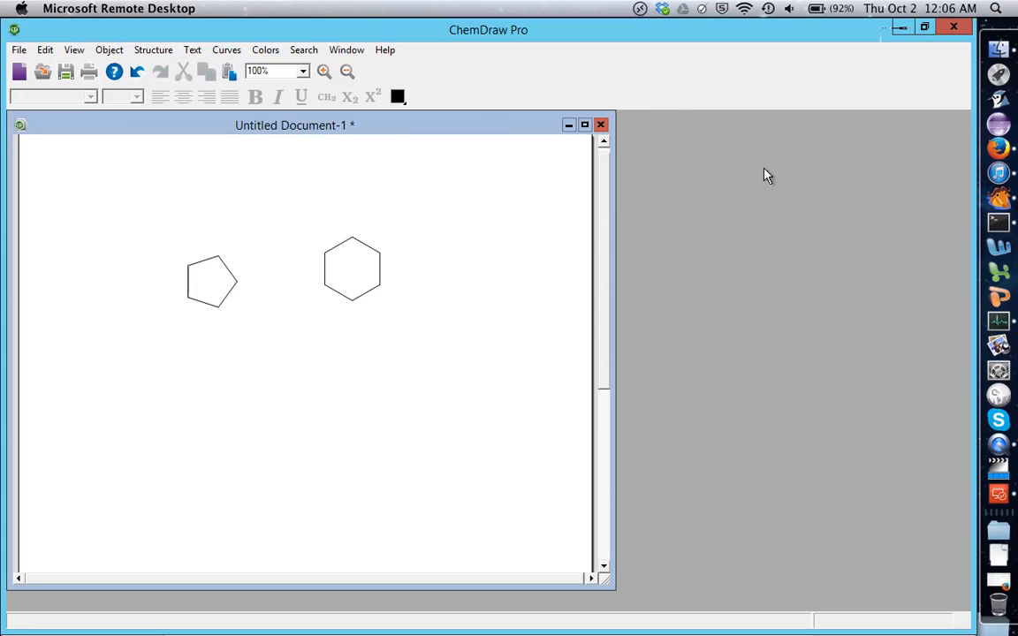
Take the ChemDraw window out of its maximized state, move the Tools palette clear of it and enlarge the window up to the palette.
left_click(926, 30)
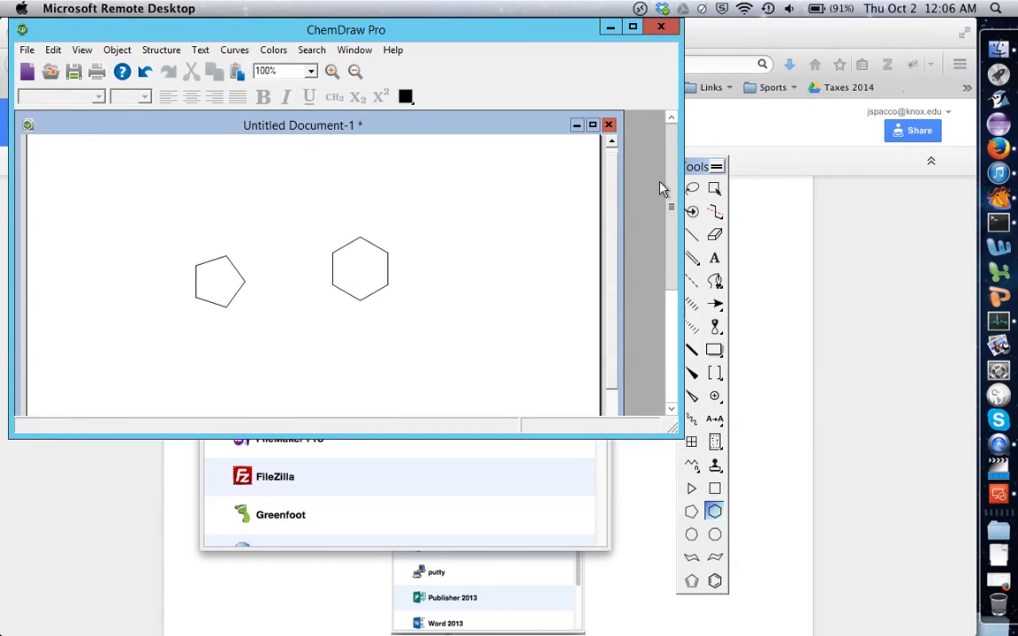
left_click_drag(677, 375, 683, 437)
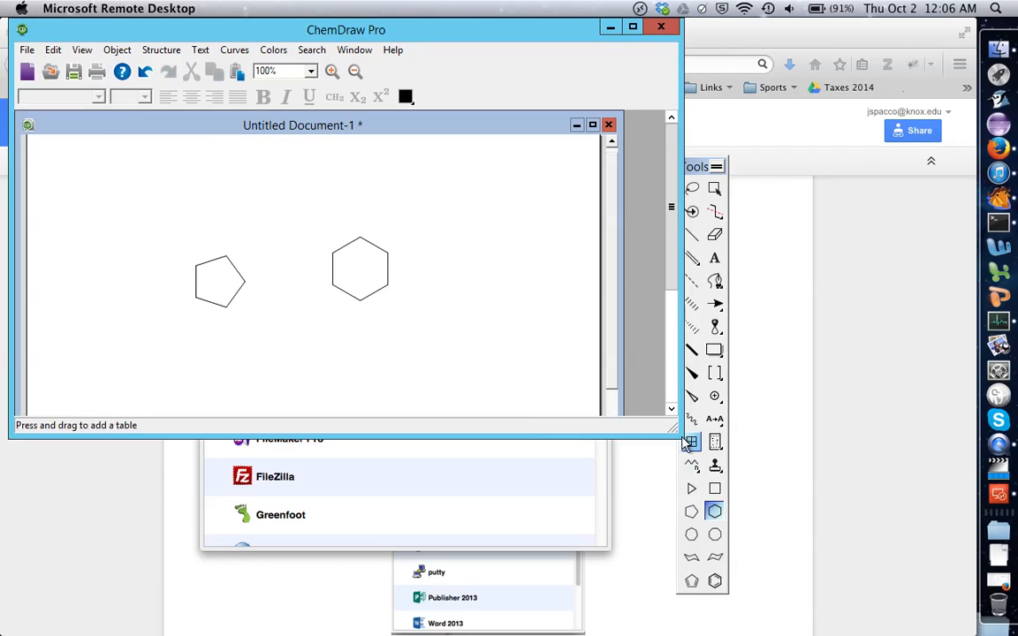
left_click_drag(681, 437, 685, 548)
left_click_drag(718, 306, 719, 311)
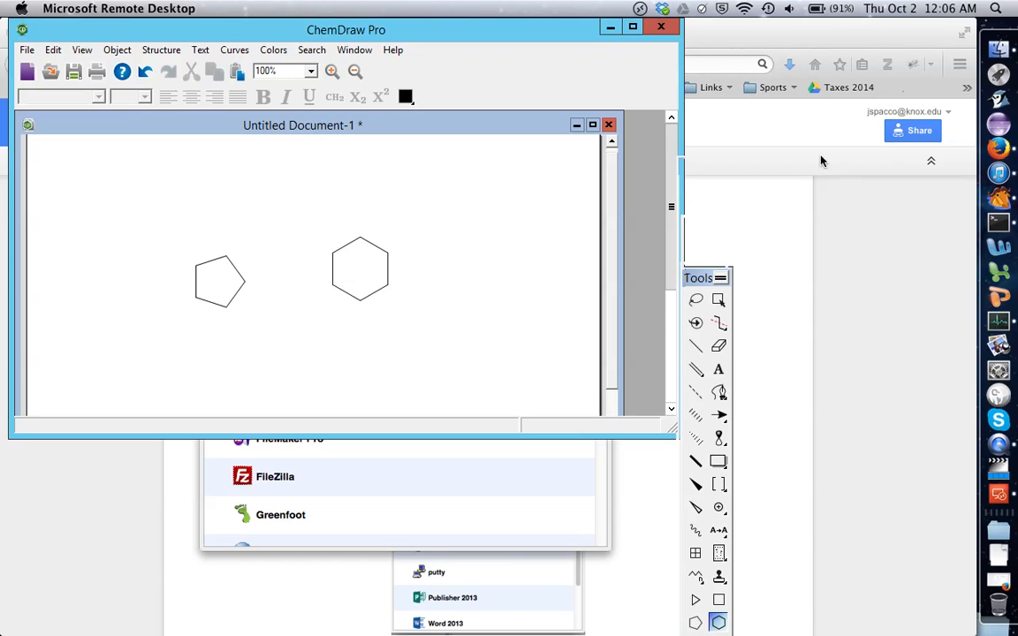
left_click_drag(821, 160, 823, 157)
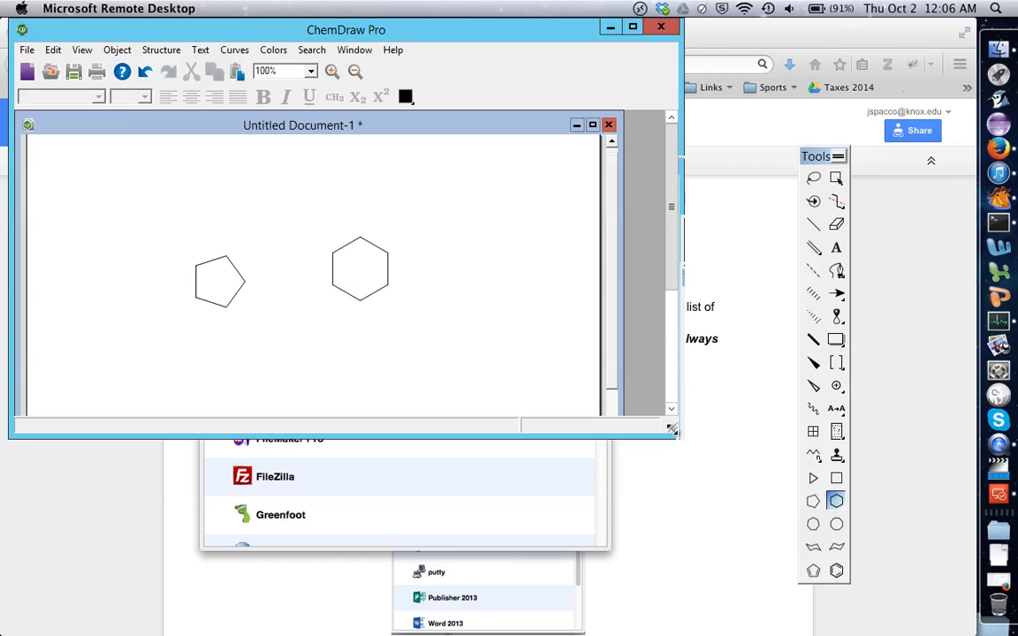
left_click_drag(669, 427, 780, 619)
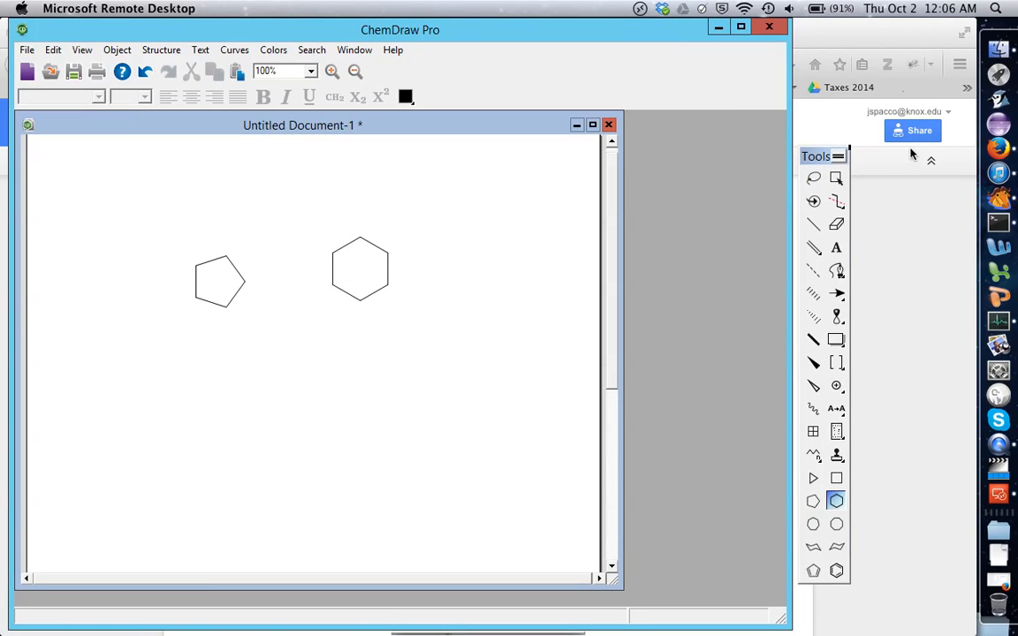
left_click_drag(912, 154, 916, 148)
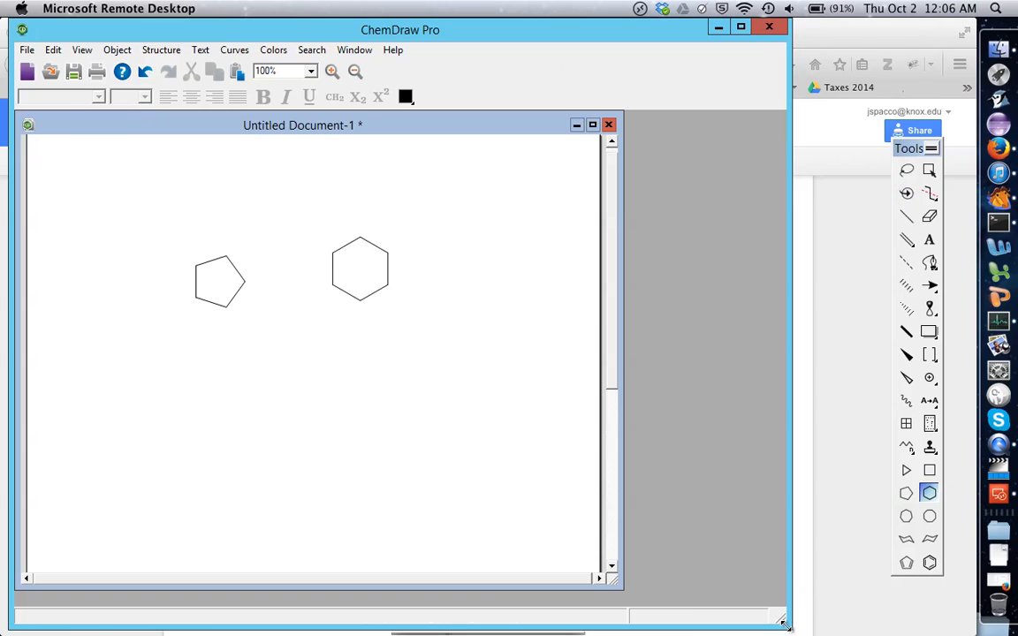
left_click_drag(783, 623, 880, 625)
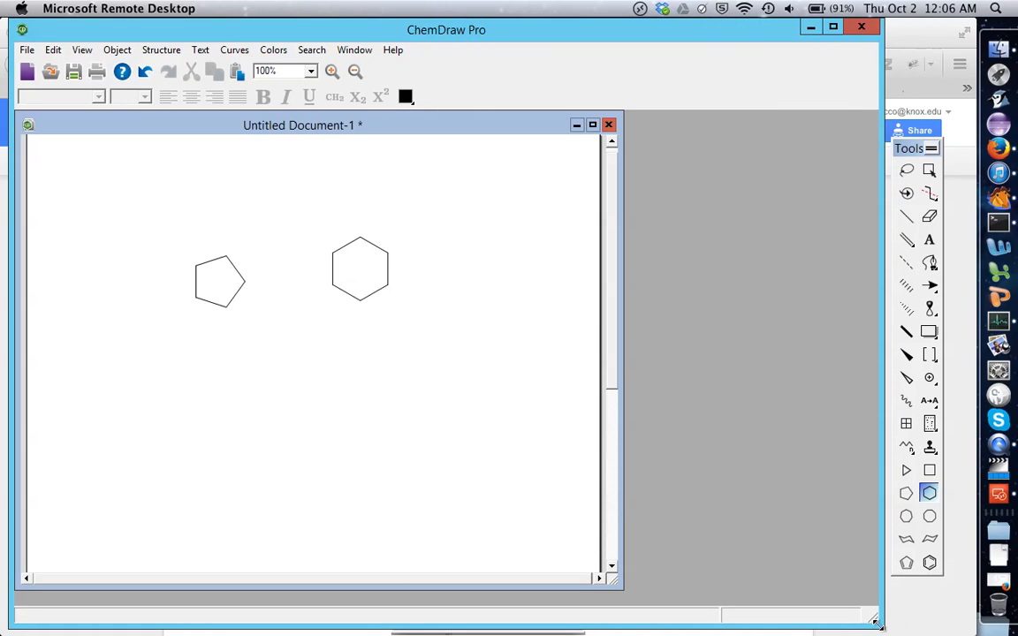
Add a second cyclopentane ring below and right of the cyclohexane and join the two rings with a bold bond.
left_click(906, 493)
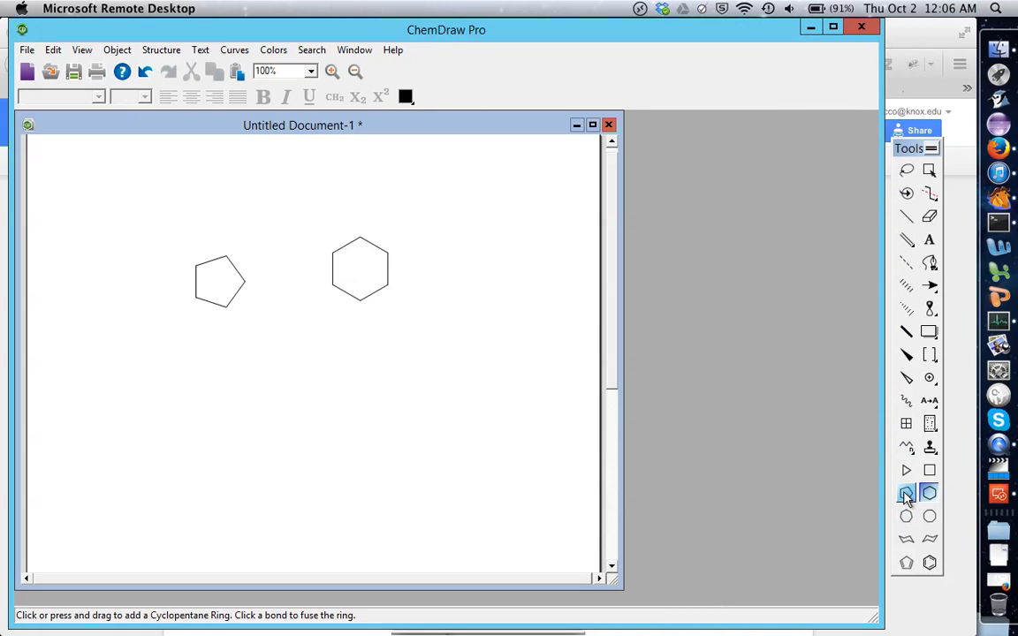
left_click(475, 343)
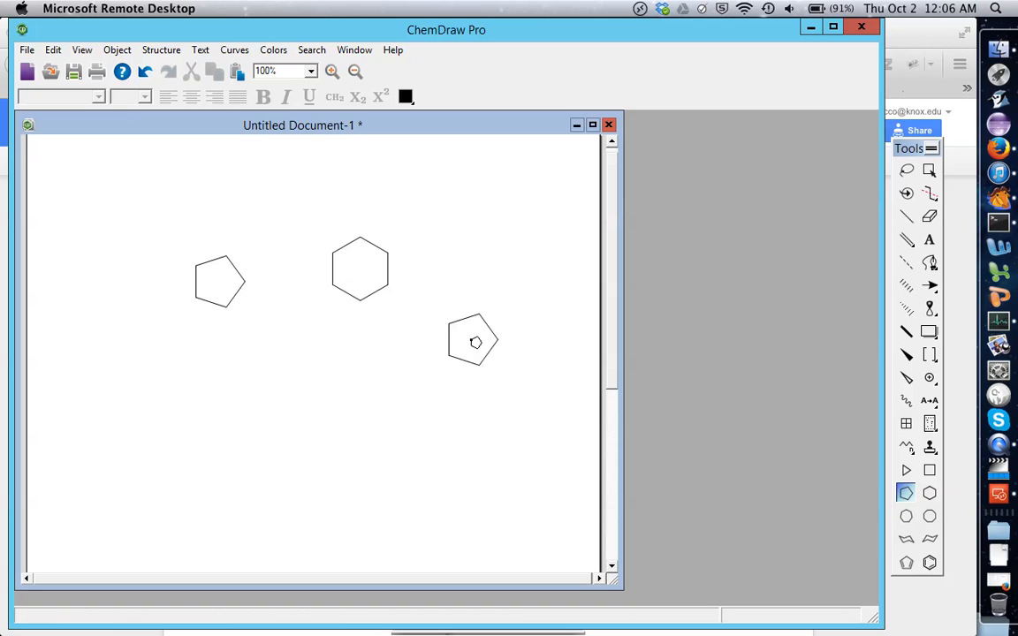
left_click(930, 493)
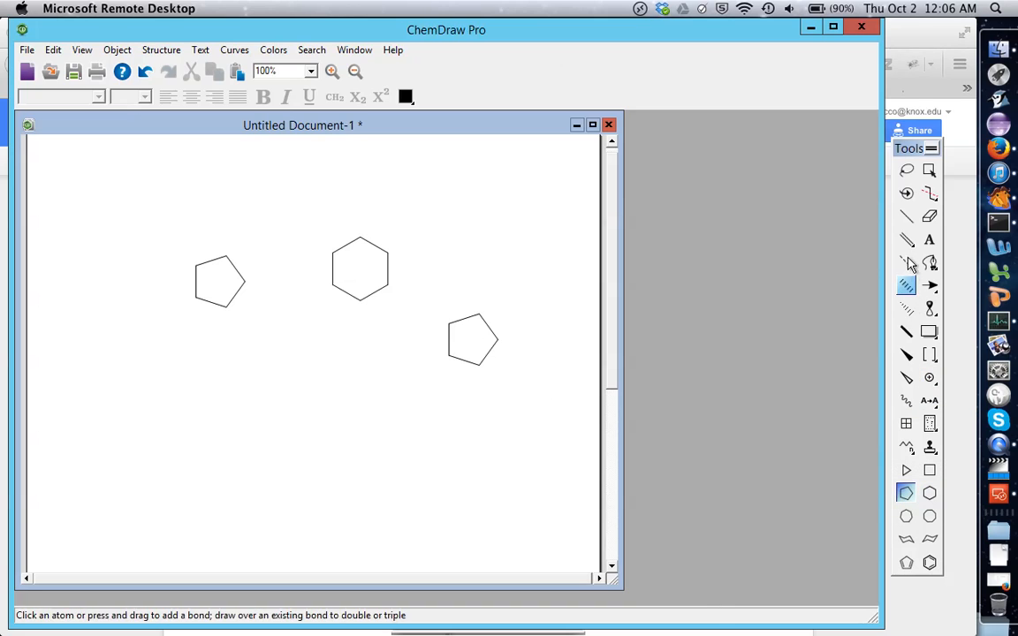
left_click(906, 331)
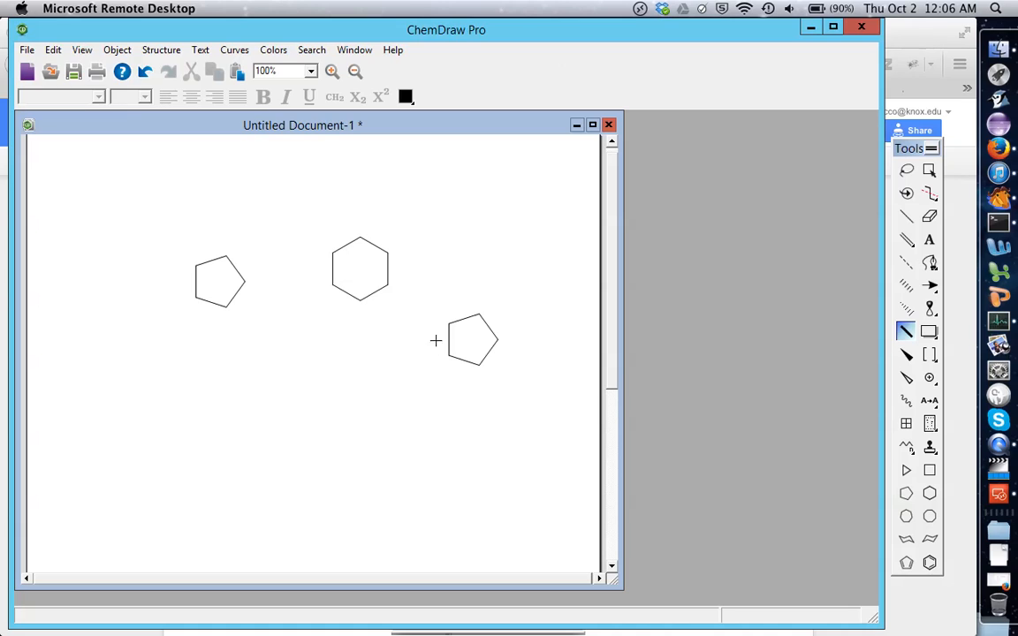
left_click_drag(449, 322, 386, 281)
Draw double bonds from the first cyclopentane's right vertex and from the cyclohexane's lower-left and bottom vertices.
left_click(910, 239)
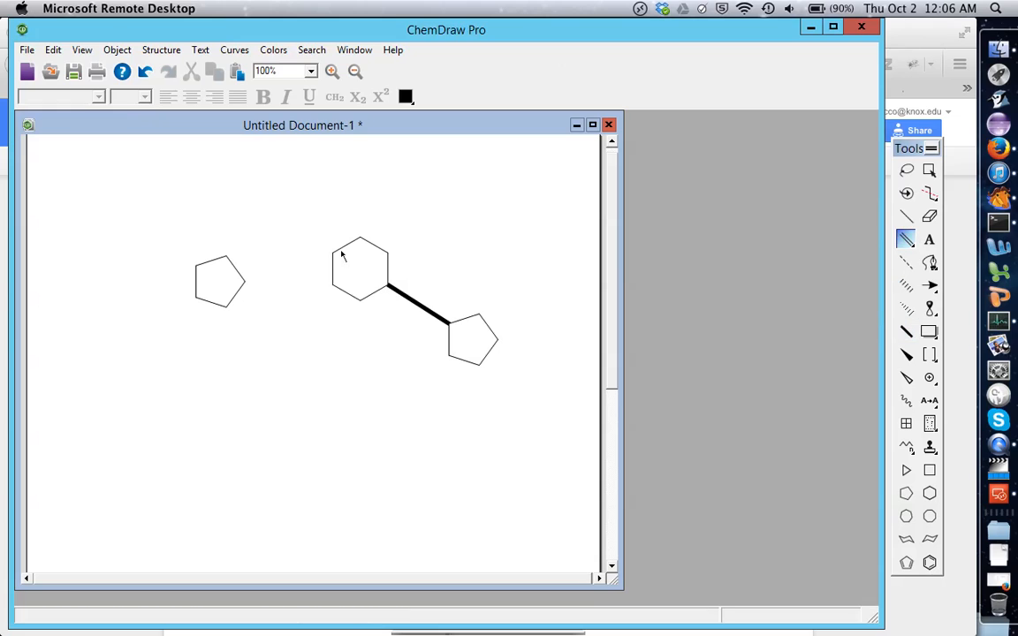
left_click(281, 277)
left_click_drag(334, 286, 258, 290)
left_click_drag(360, 302, 357, 336)
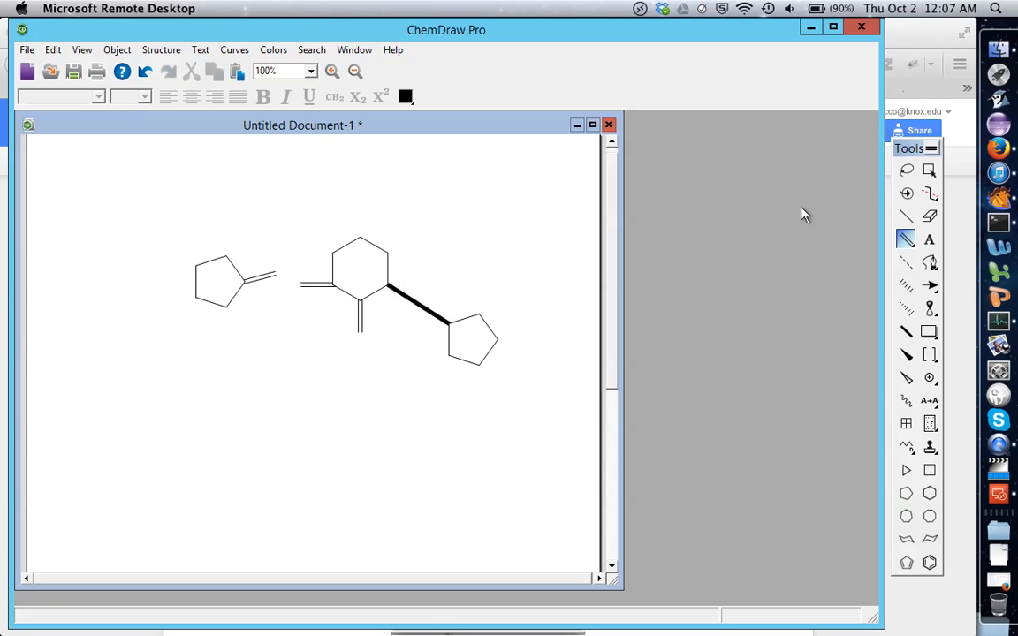
Connect the second cyclopentane's lower-left vertex to the cyclohexane's bottom vertex with a solid single bond.
left_click(906, 216)
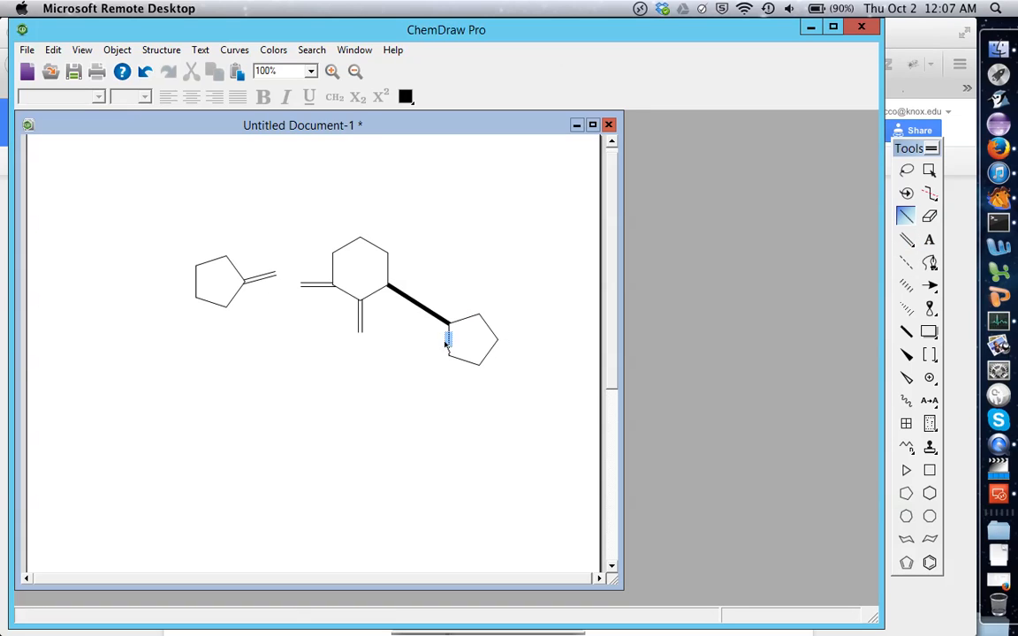
mouse_move(449, 356)
left_mouse_down()
mouse_move(374, 315)
mouse_move(353, 324)
mouse_move(360, 301)
left_mouse_up()
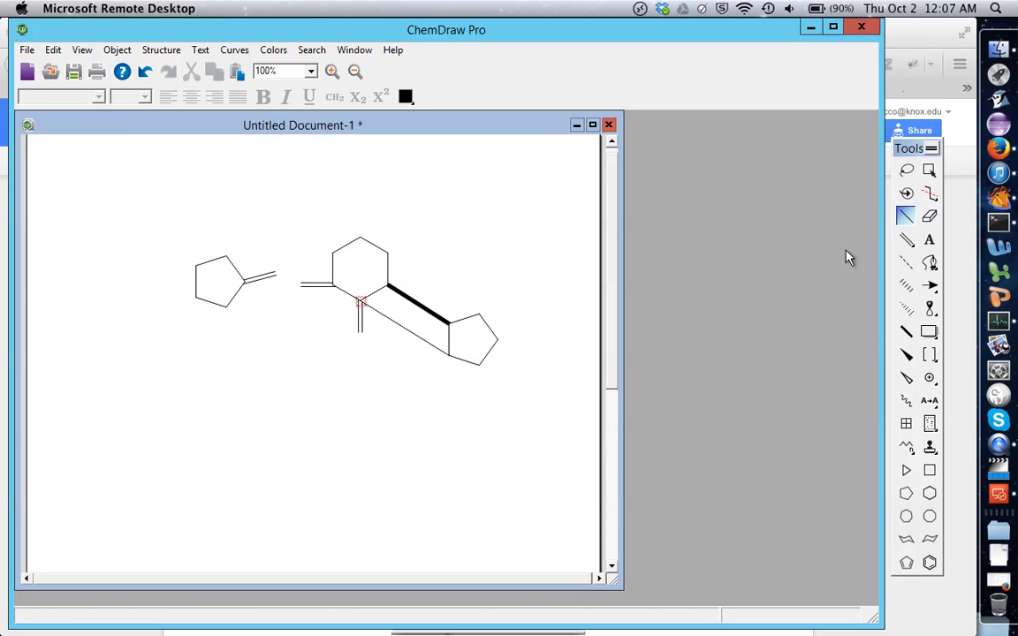
Start saving the drawing under a new name and choose the Mac's shared home folder as the save location.
left_click(28, 51)
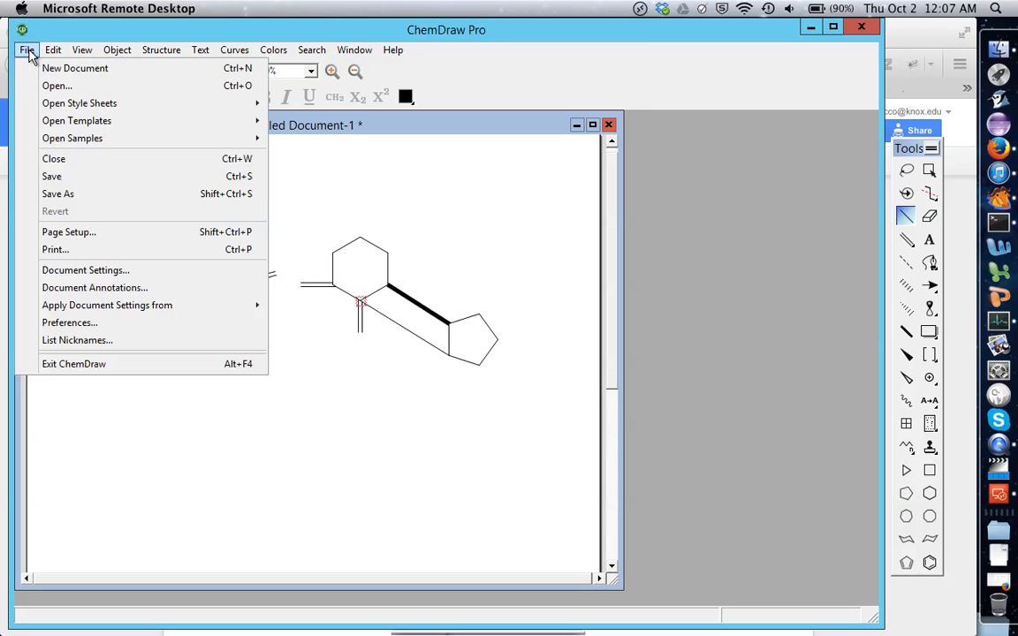
left_click(62, 194)
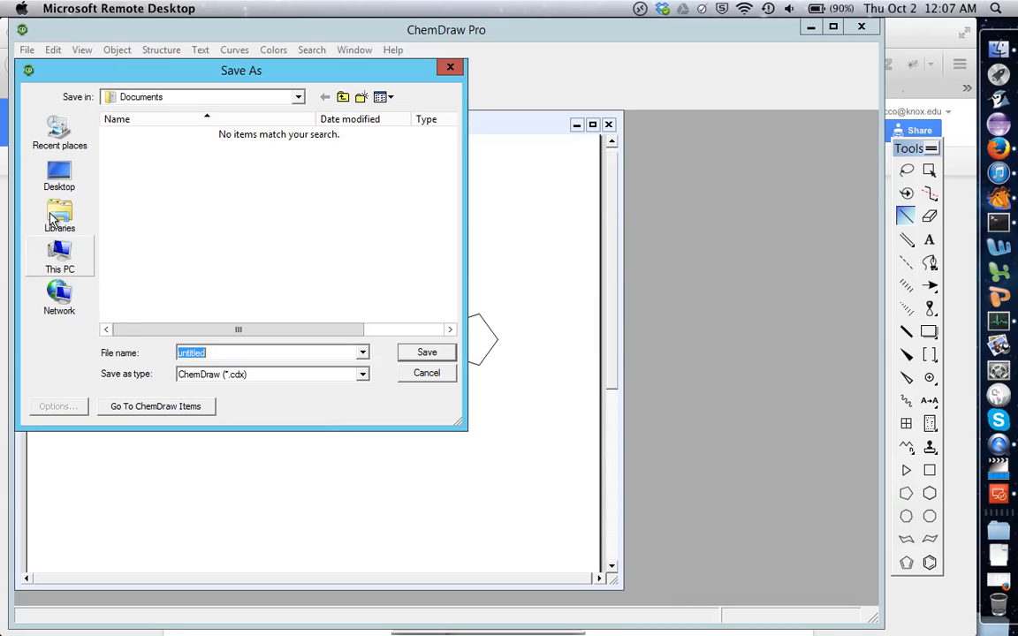
left_click(299, 99)
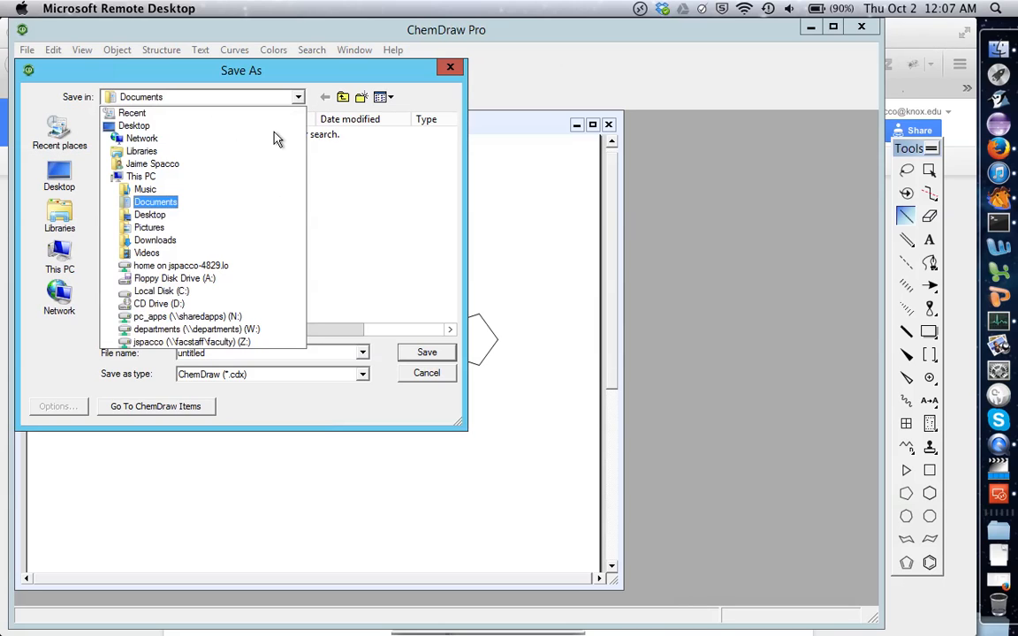
left_click(236, 274)
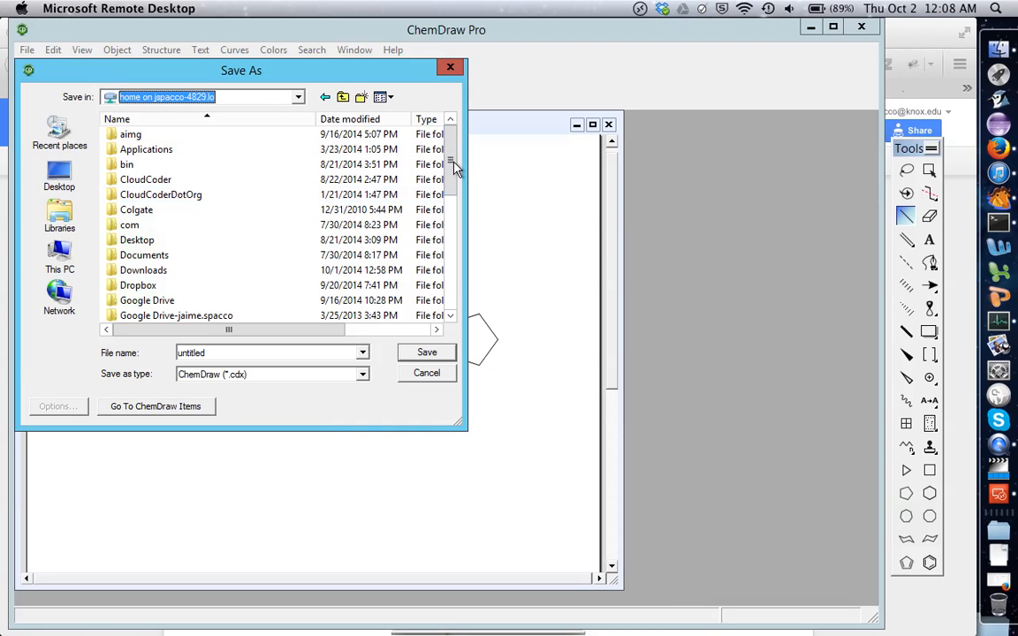
mouse_move(454, 173)
left_mouse_down()
mouse_move(456, 312)
mouse_move(451, 155)
left_mouse_up()
Switch to Finder to view the contents of the Mac's own hard drive, and return to the remote session's Save As dialog.
left_click(999, 49)
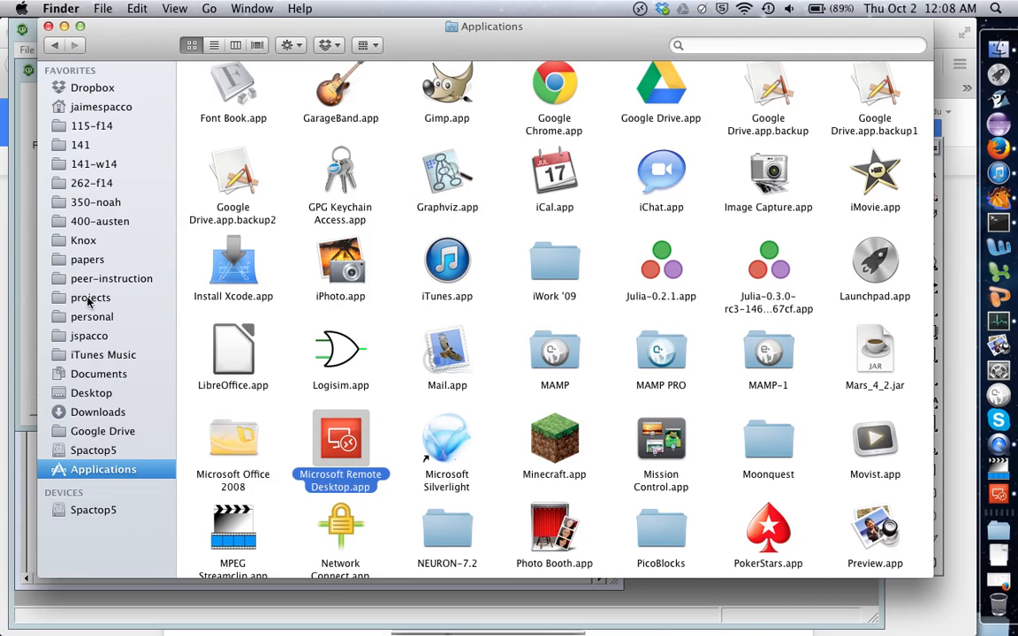
left_click(78, 511)
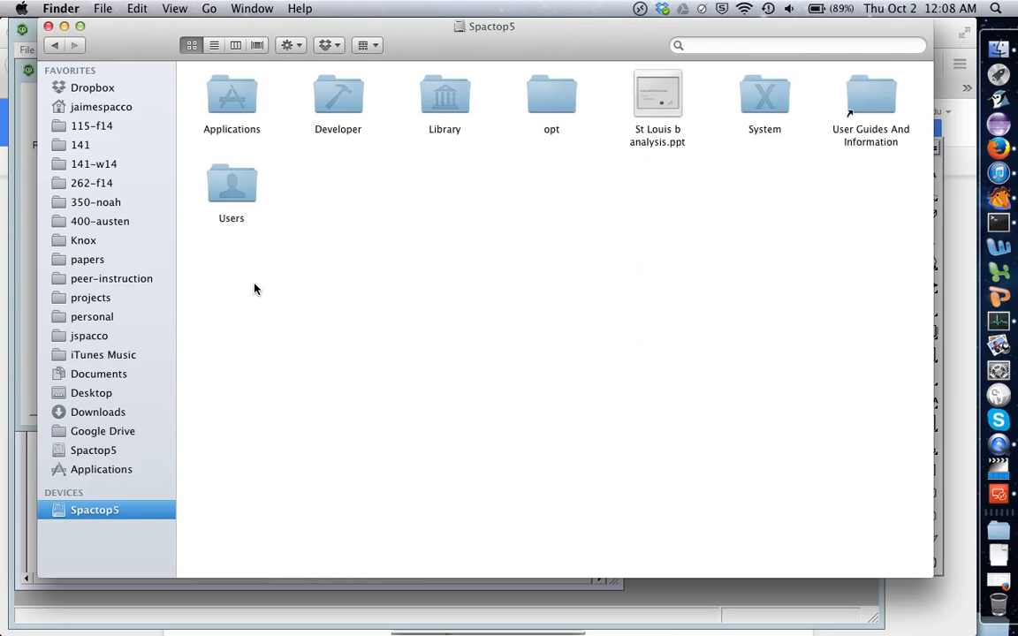
left_click(999, 493)
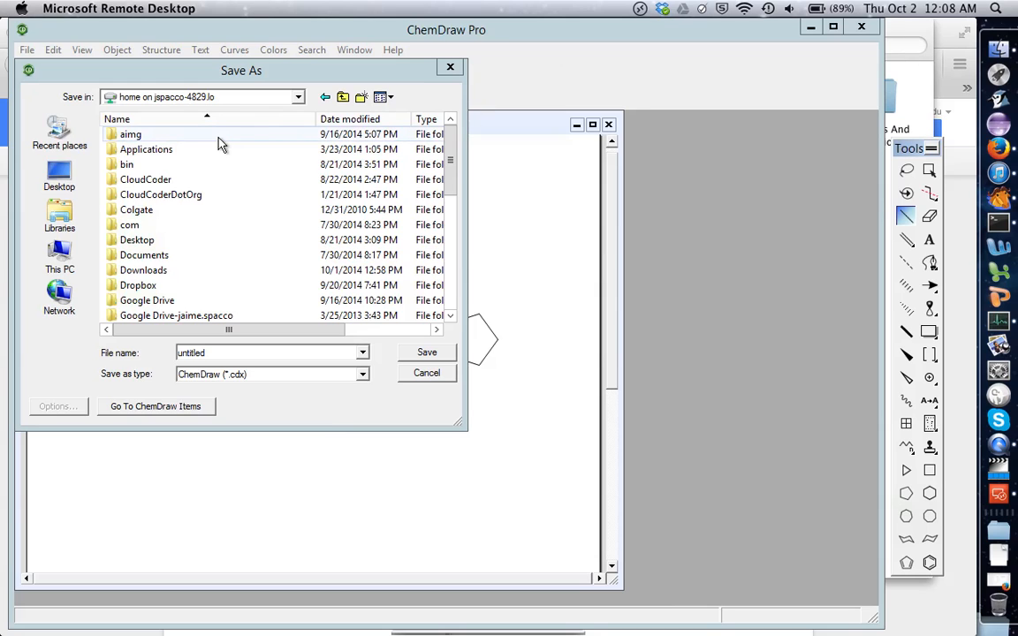
Save the drawing in the Mac's home folder as untitled in ChemDraw (*.cdx) format.
left_click(451, 164)
left_click_drag(451, 164, 450, 275)
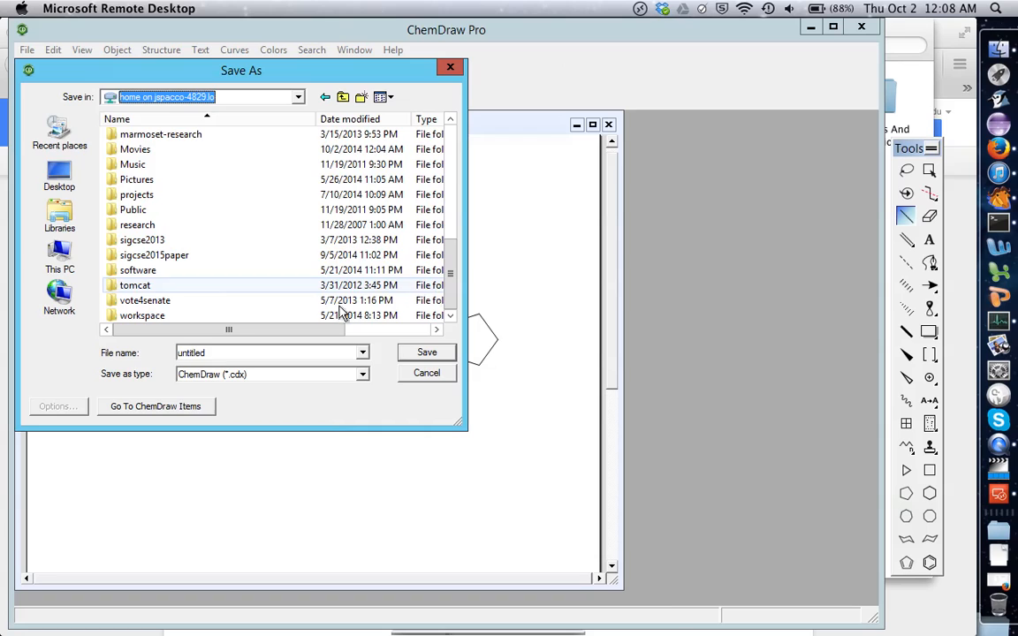
left_click(425, 358)
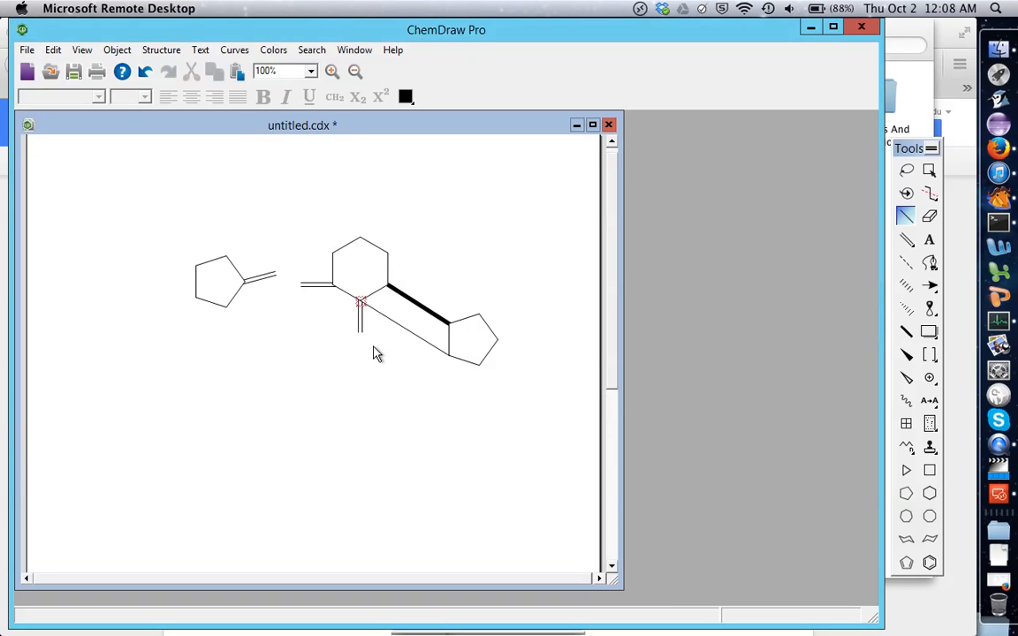
Locate untitled.cdx in the Mac's home folder in Finder, and return to ChemDraw in Microsoft Remote Desktop.
left_click(1011, 55)
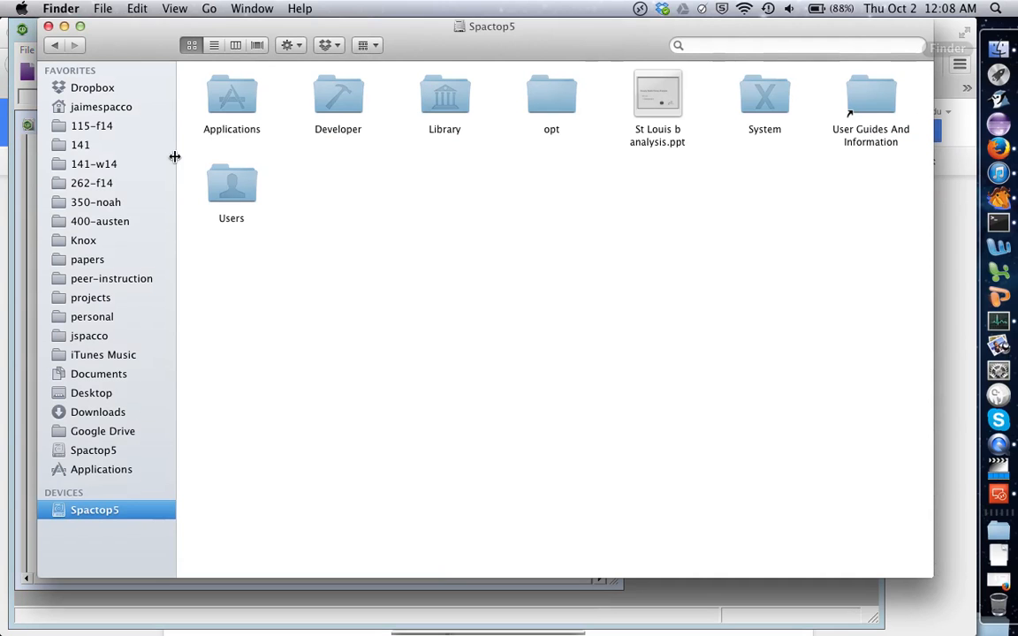
left_click(91, 110)
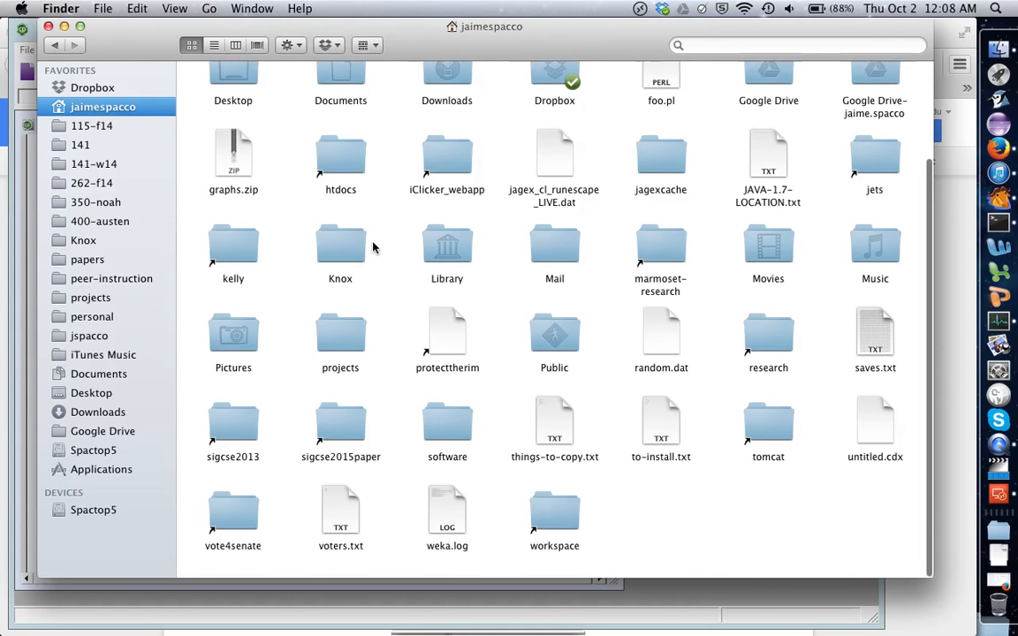
left_click(873, 430)
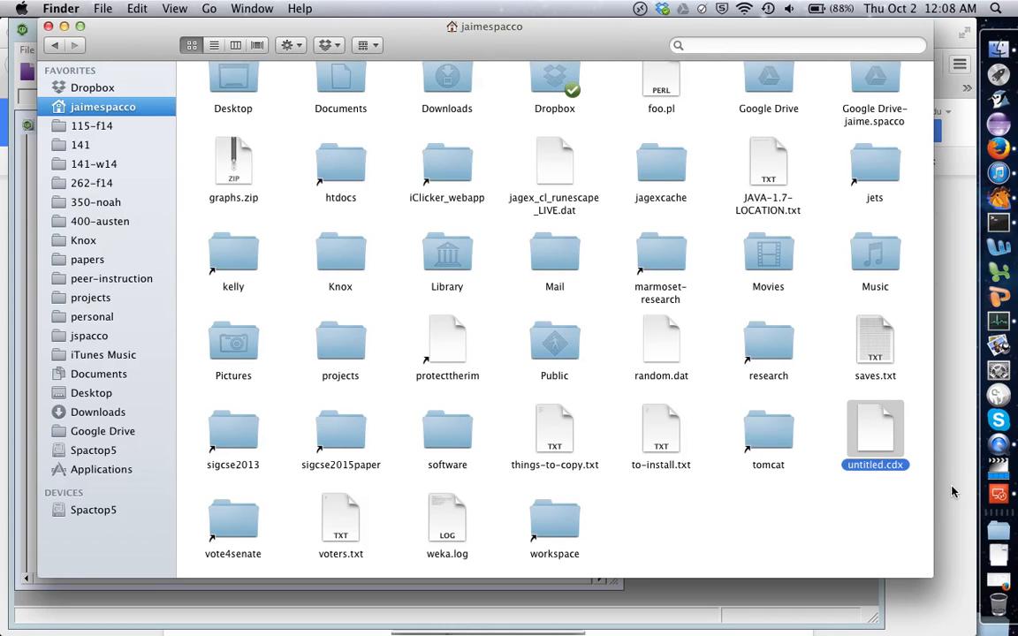
left_click(999, 492)
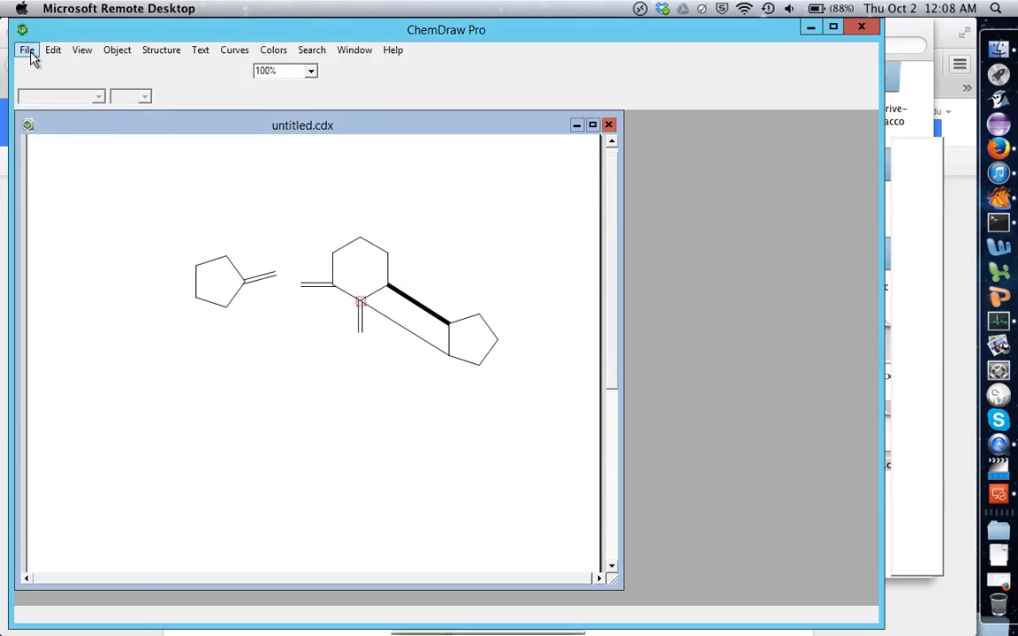
Save a copy of the drawing as the TIFF image untitled.tif in the same home folder, accepting the data-loss warning.
left_click(28, 49)
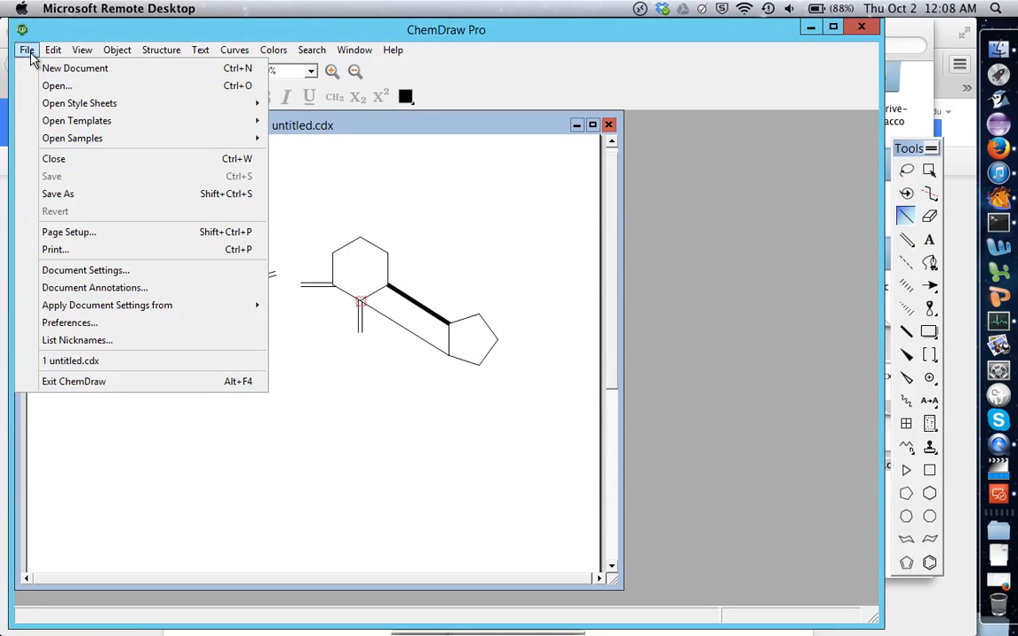
left_click(93, 196)
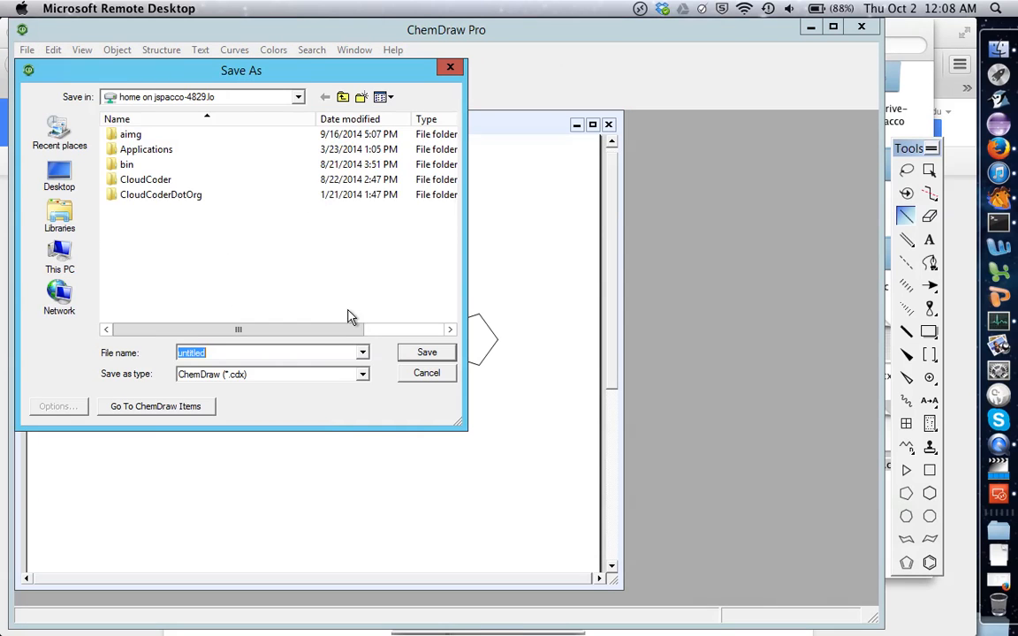
left_click(361, 374)
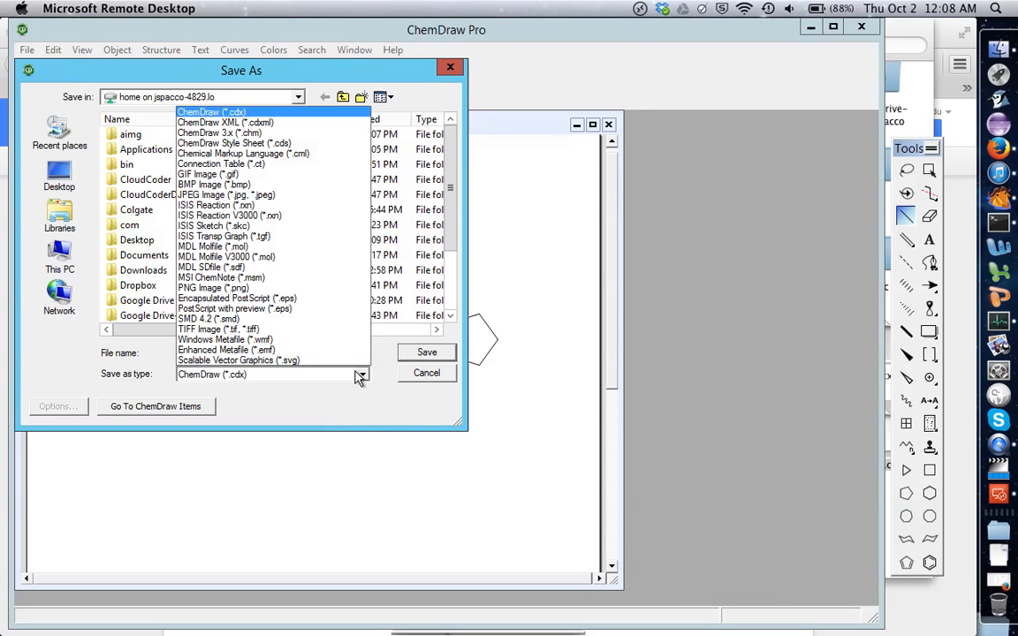
left_click(324, 336)
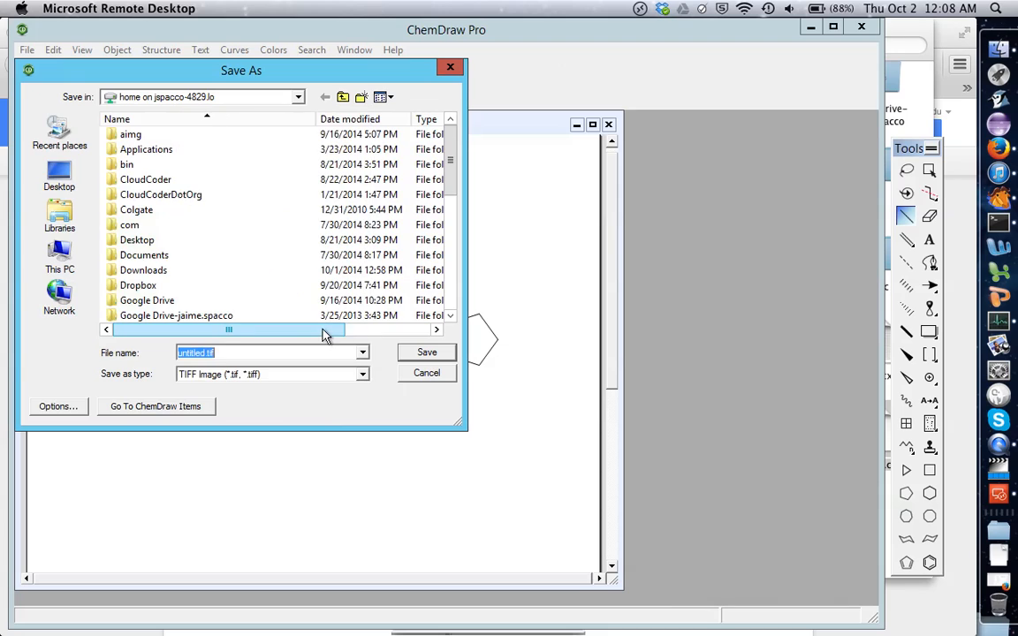
left_click(427, 354)
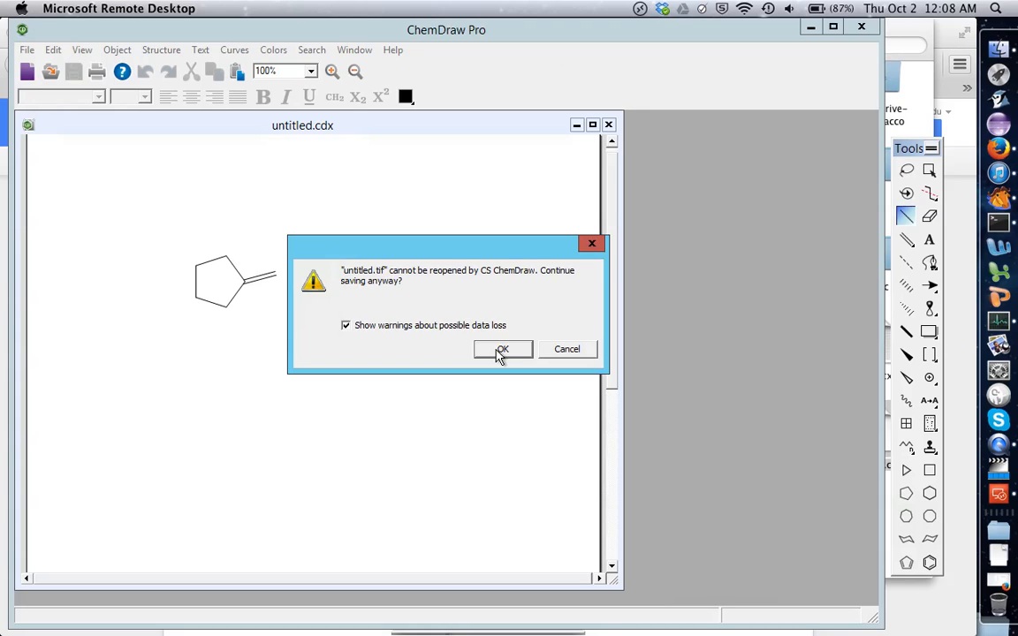
left_click(502, 351)
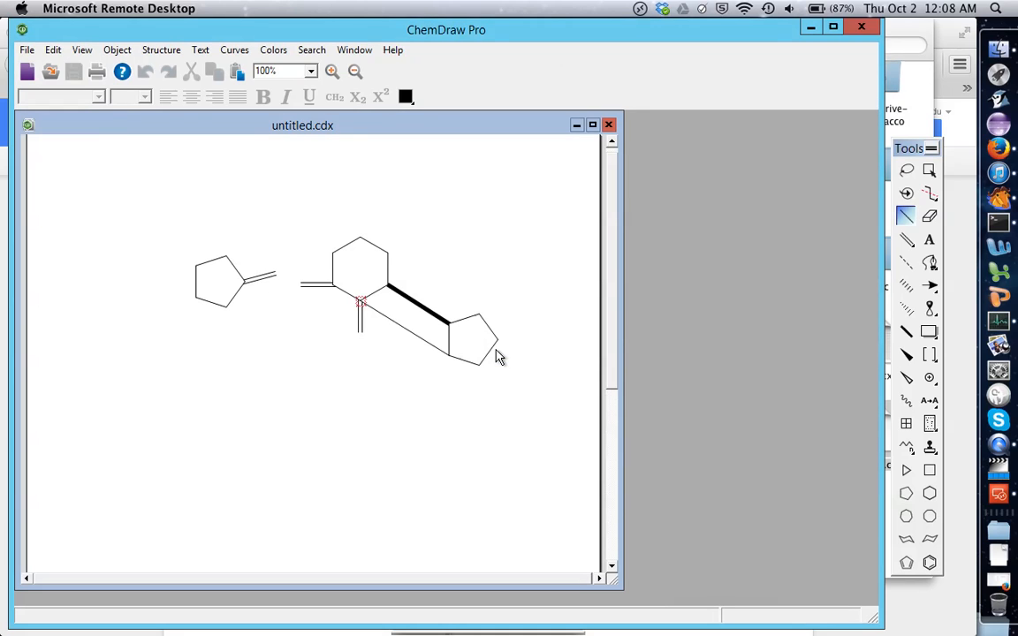
View untitled.tif from the Mac's home folder in Preview, close it and return to ChemDraw with its Tools palette showing.
left_click(1001, 48)
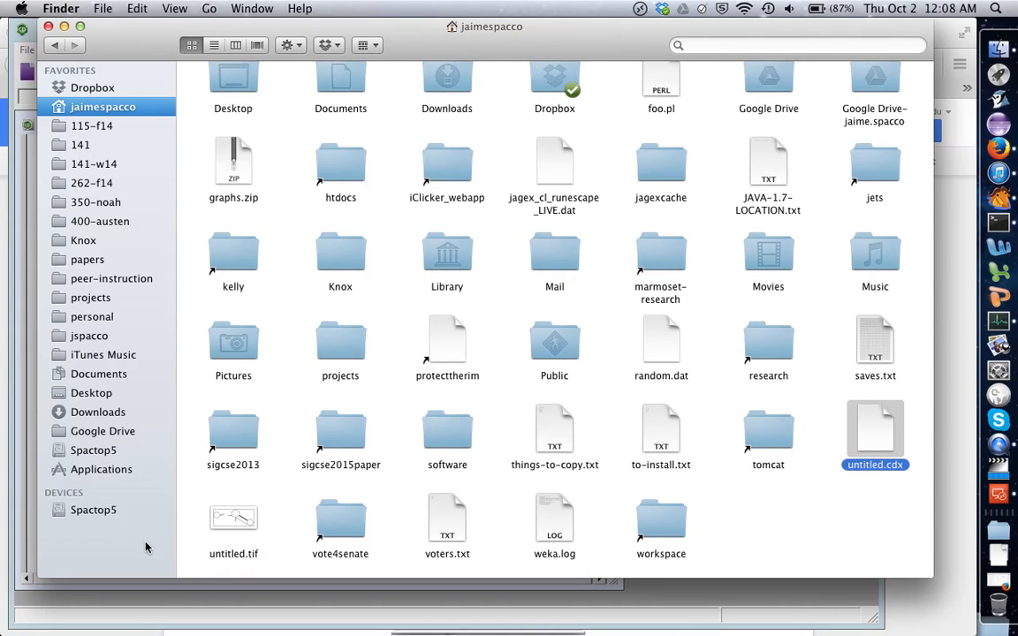
double_click(235, 521)
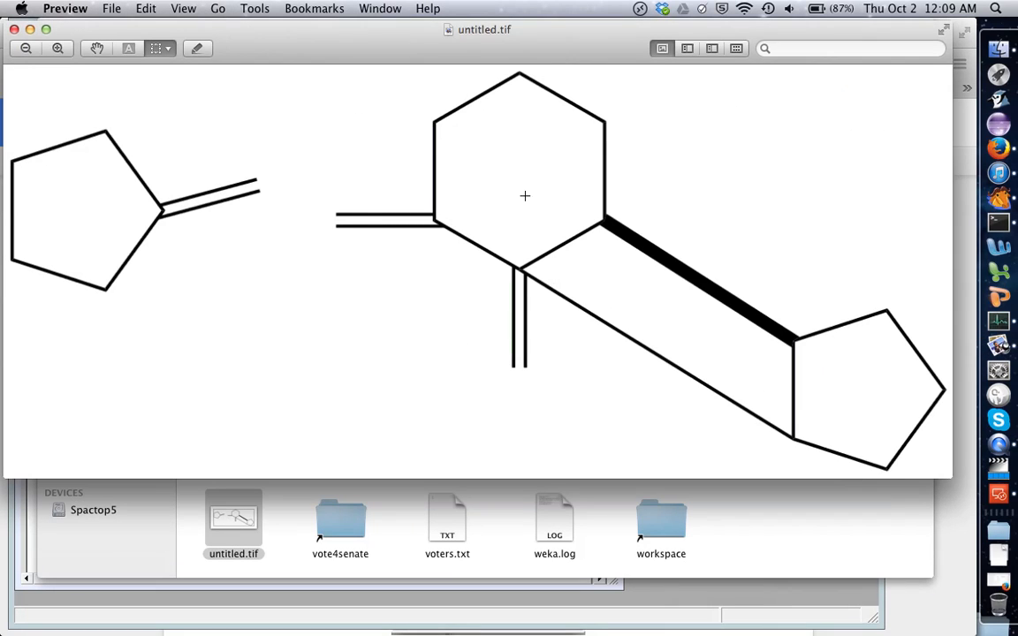
left_click(14, 29)
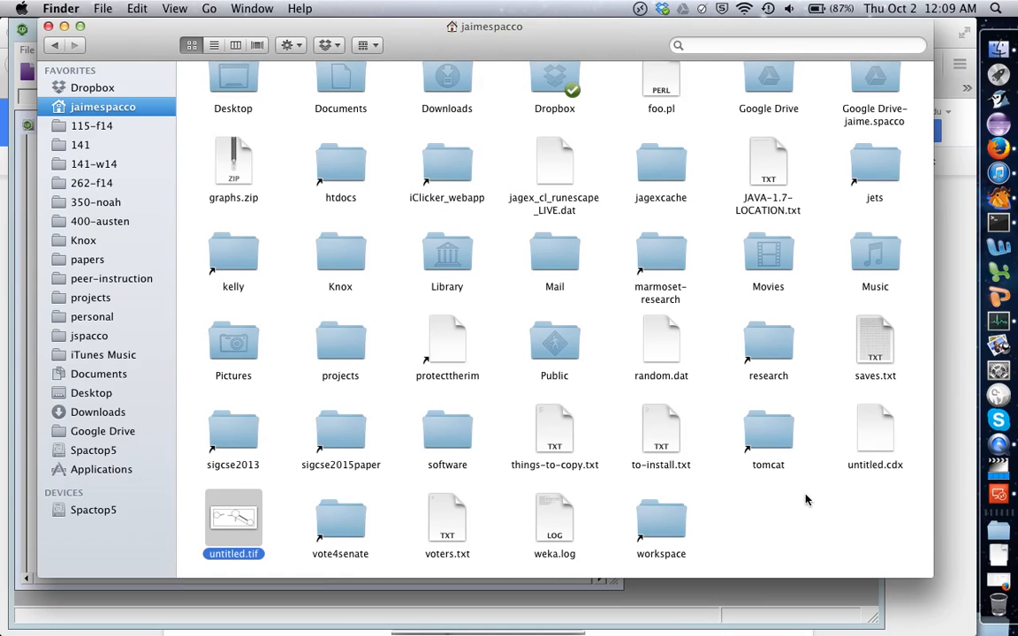
left_click(1009, 497)
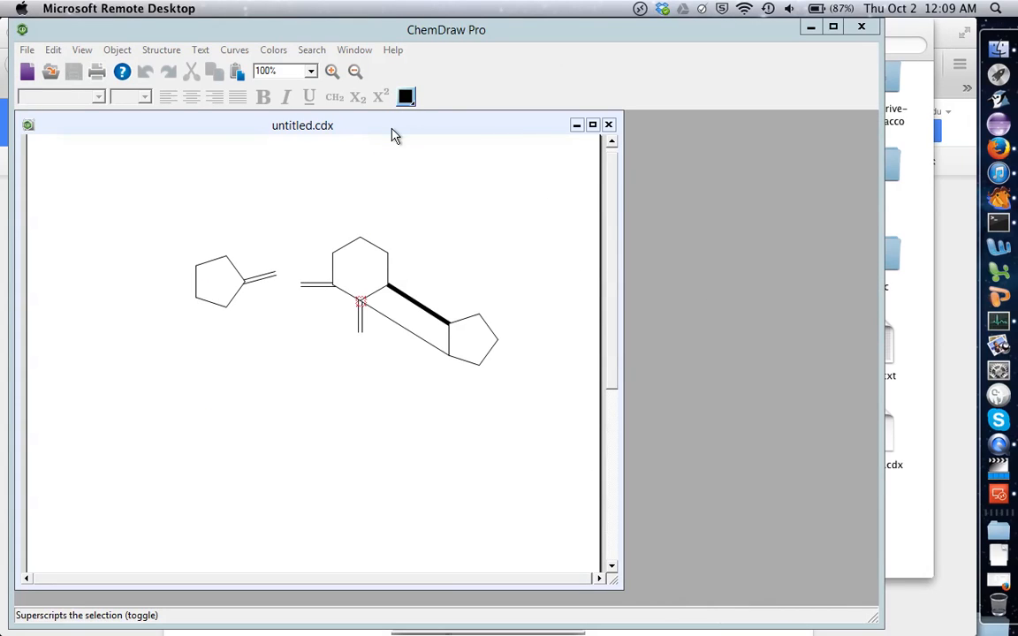
left_click(708, 193)
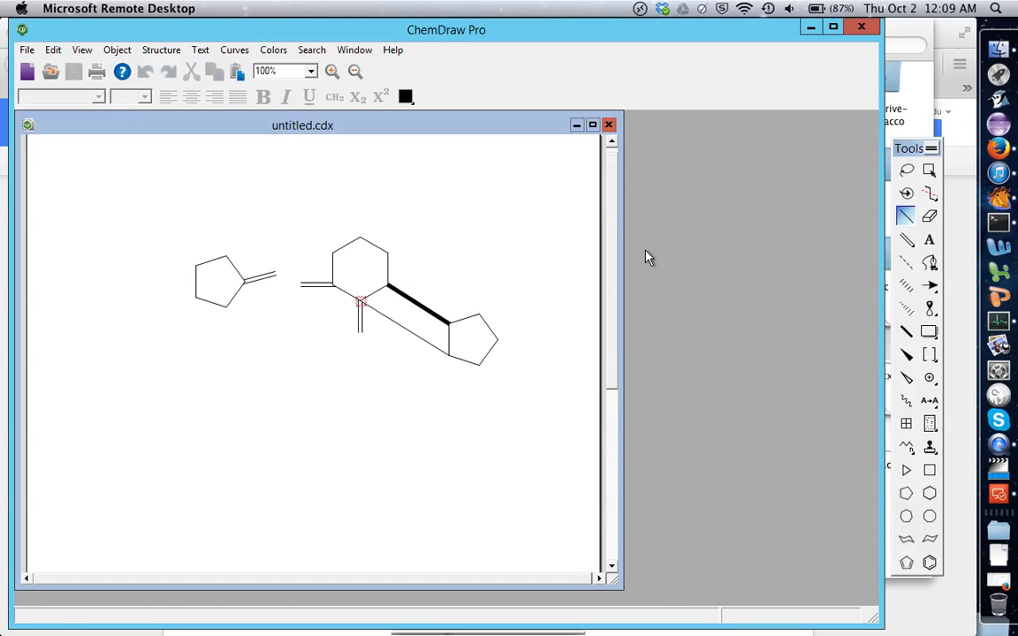
Add a separate single bond in the page's empty upper-right area, and bring ChemDraw and its Tools palette back from behind Finder.
left_click(523, 201)
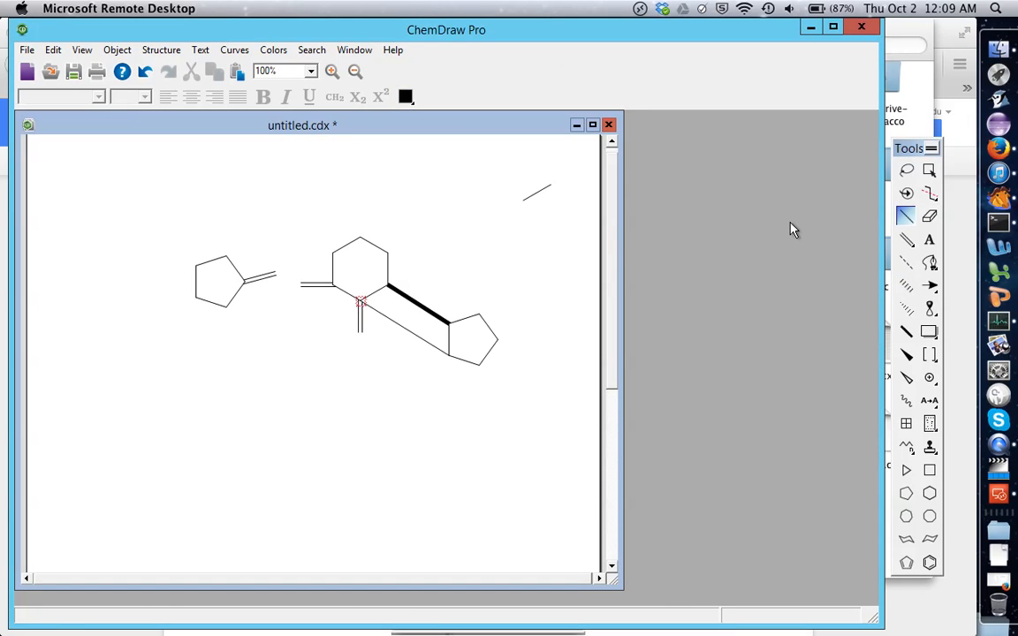
left_click(916, 133)
left_click(999, 494)
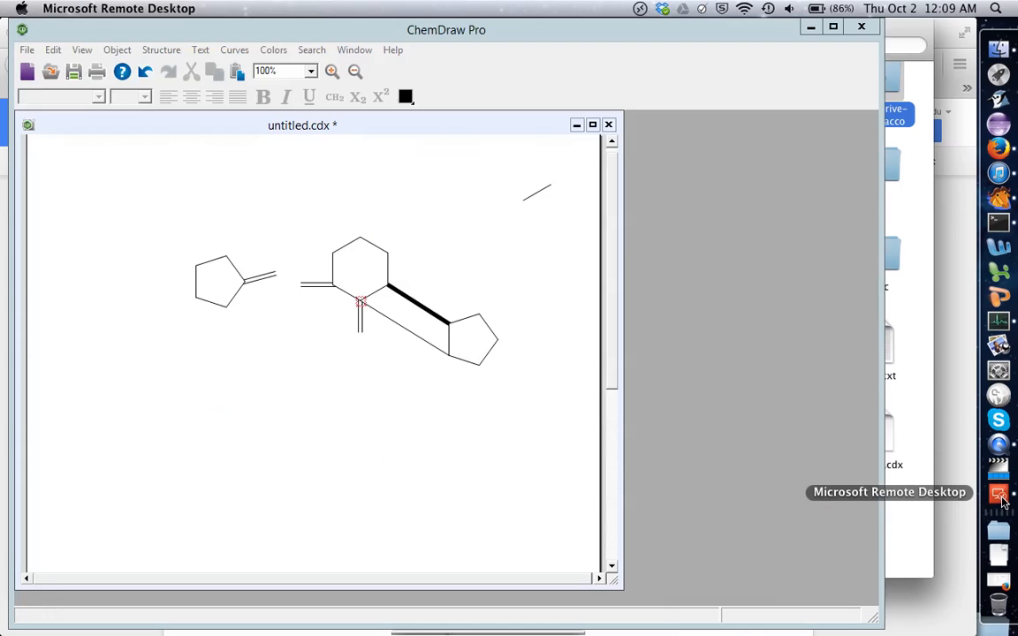
left_click(788, 218)
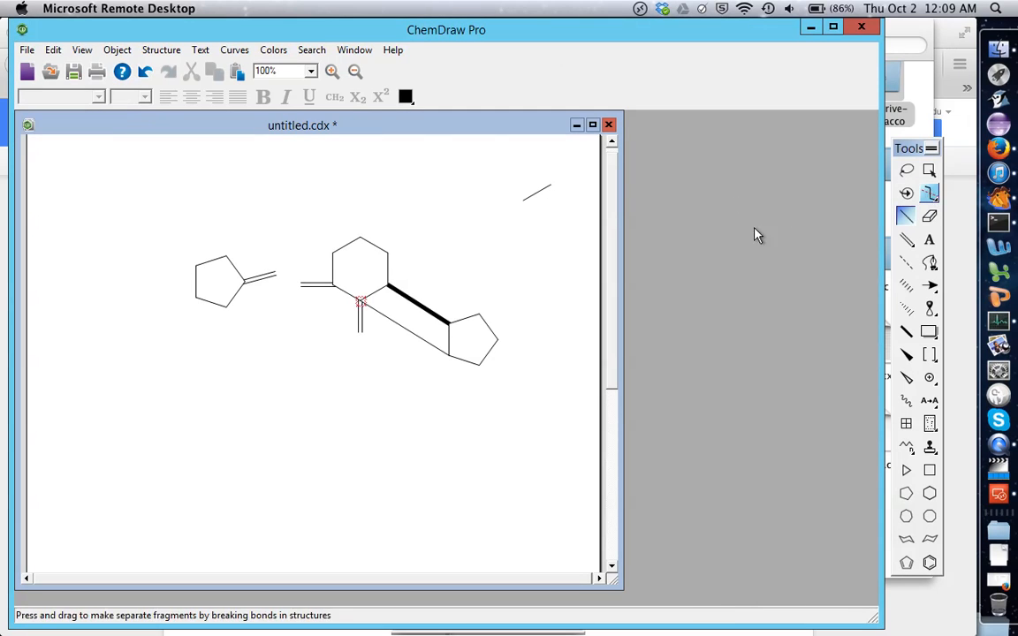